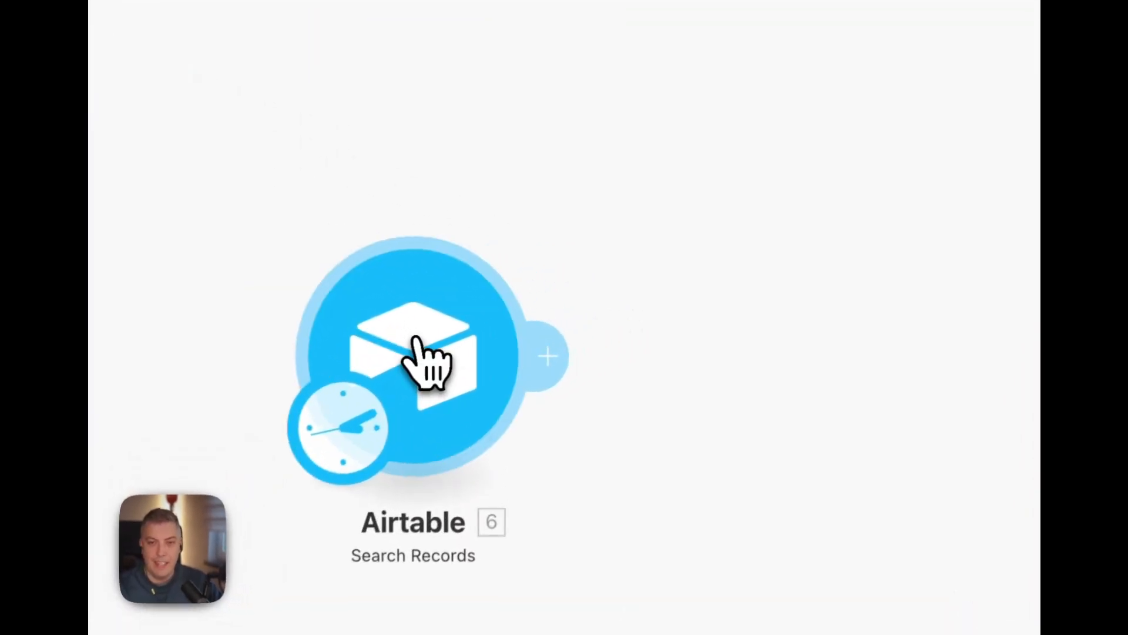
# Select an existing My Airtable OAuth connection for the Airtable Search Records module.
pyautogui.click(577, 314)
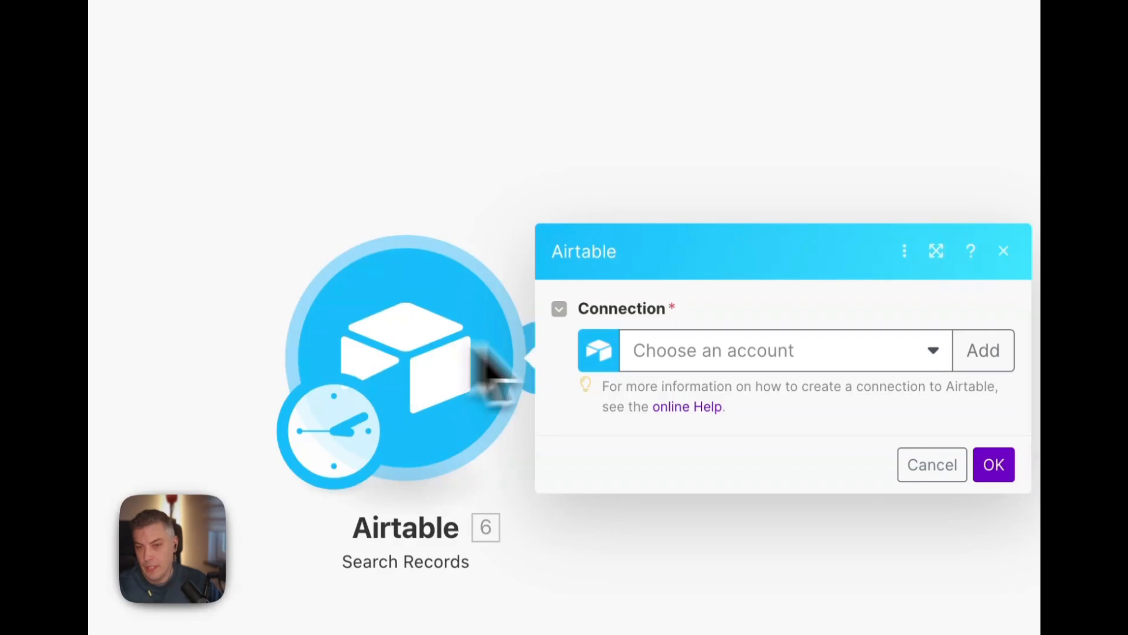
pyautogui.click(752, 360)
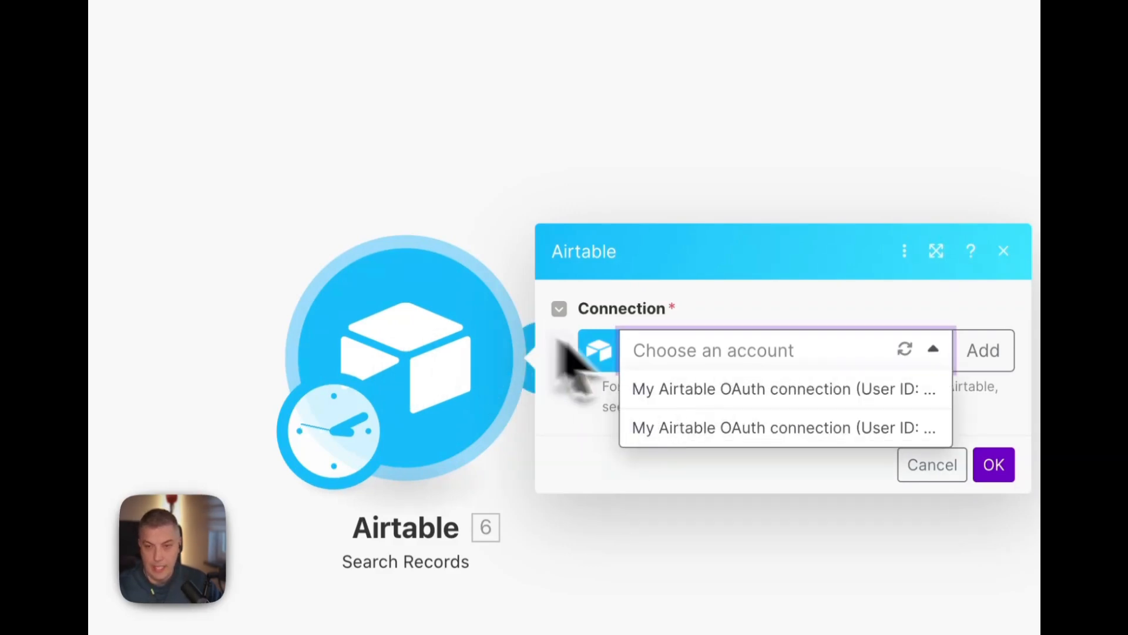
pyautogui.click(716, 428)
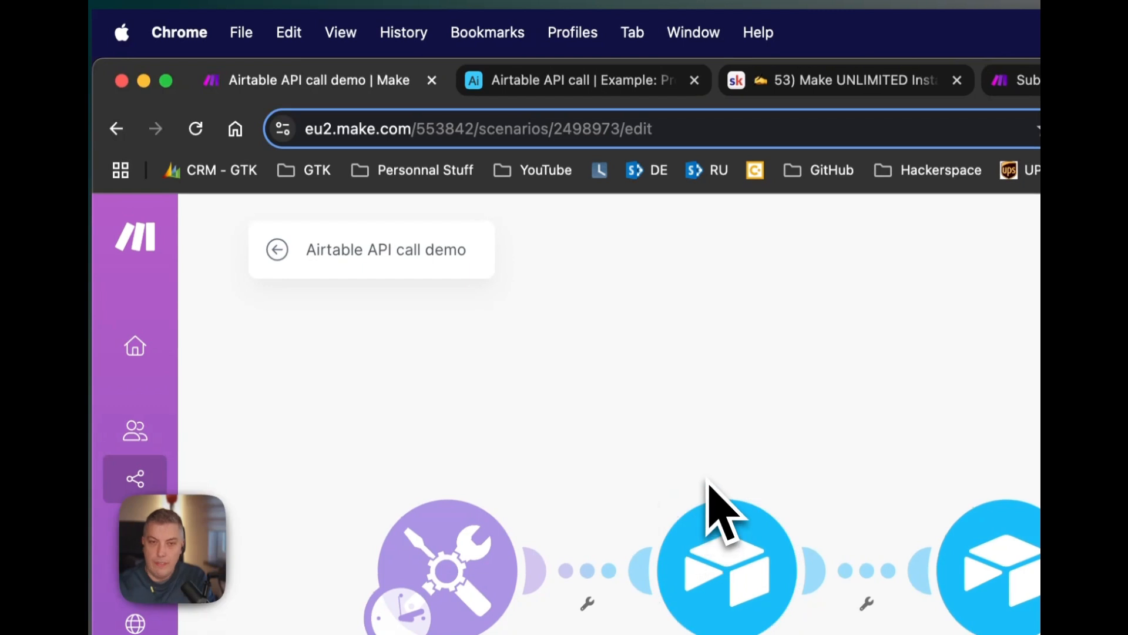
# Examine the Airtable base and the Search Record module's API call settings, and close the settings without saving.
pyautogui.click(570, 82)
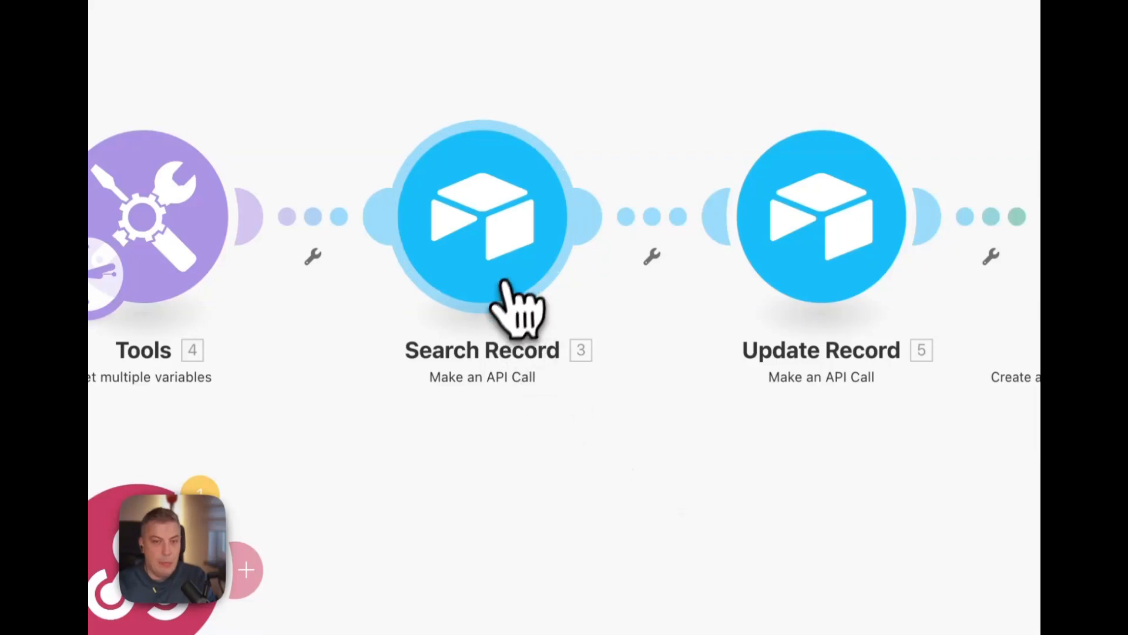
pyautogui.scroll(-2, 538, 276)
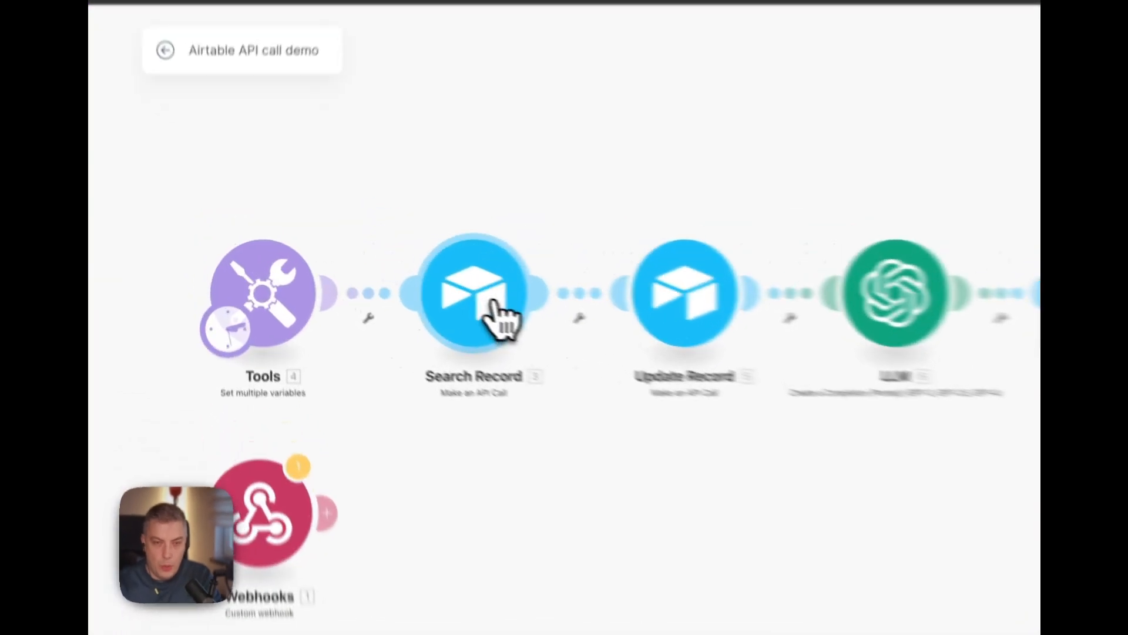
pyautogui.click(389, 283)
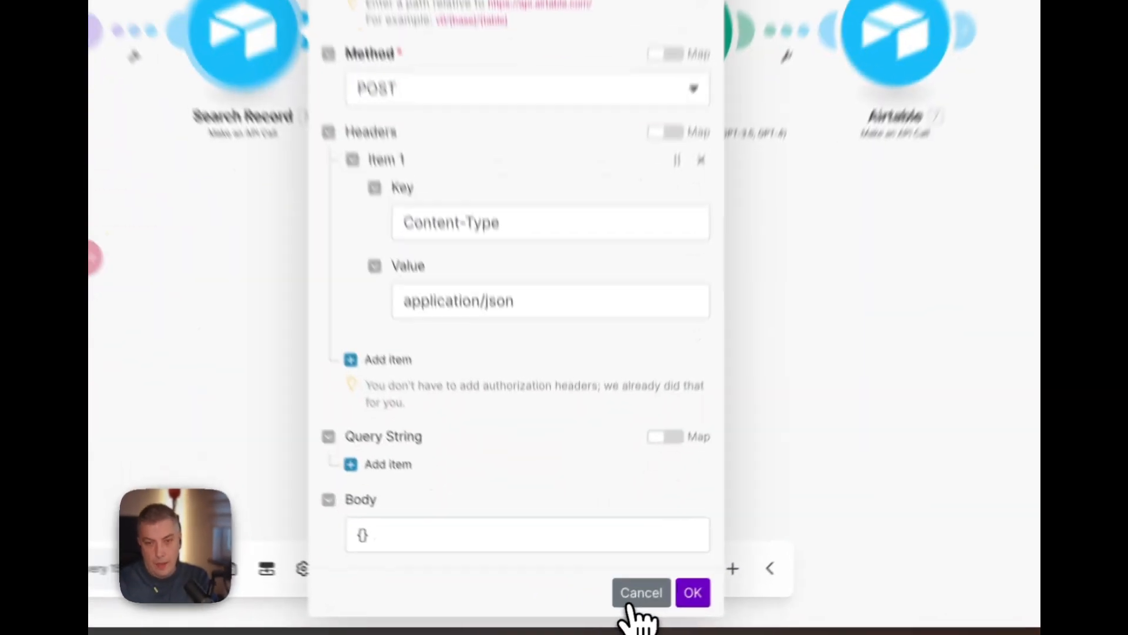
pyautogui.click(613, 609)
# Unlink the Update Record module from the Search Record module in the scenario.
pyautogui.click(529, 87)
pyautogui.click(714, 218)
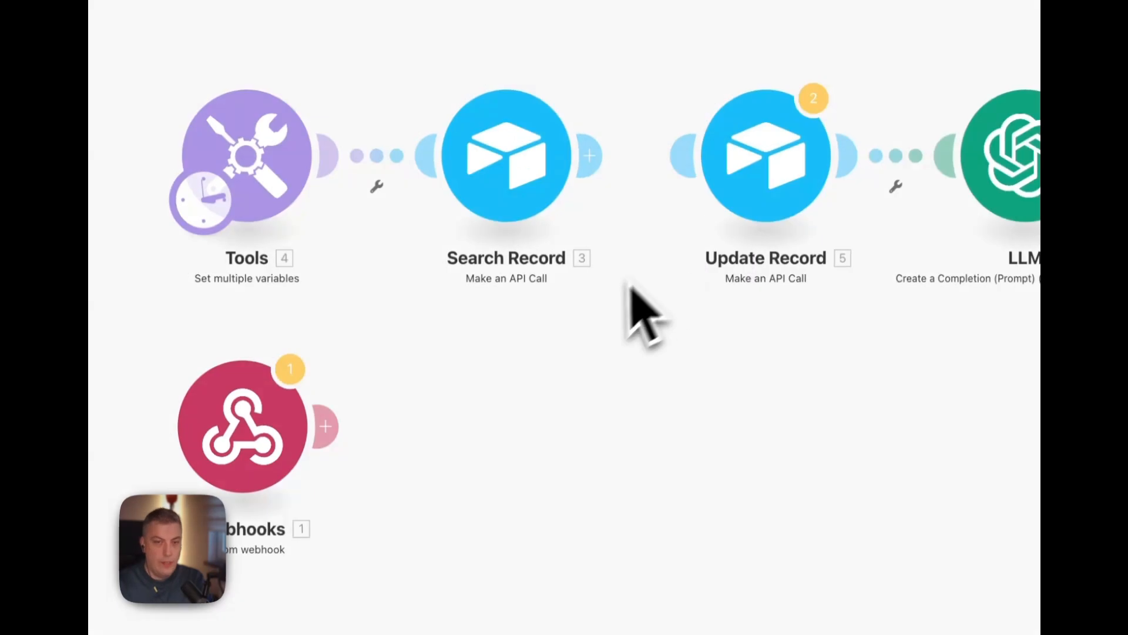
pyautogui.moveTo(567, 373); pyautogui.dragTo(730, 401)
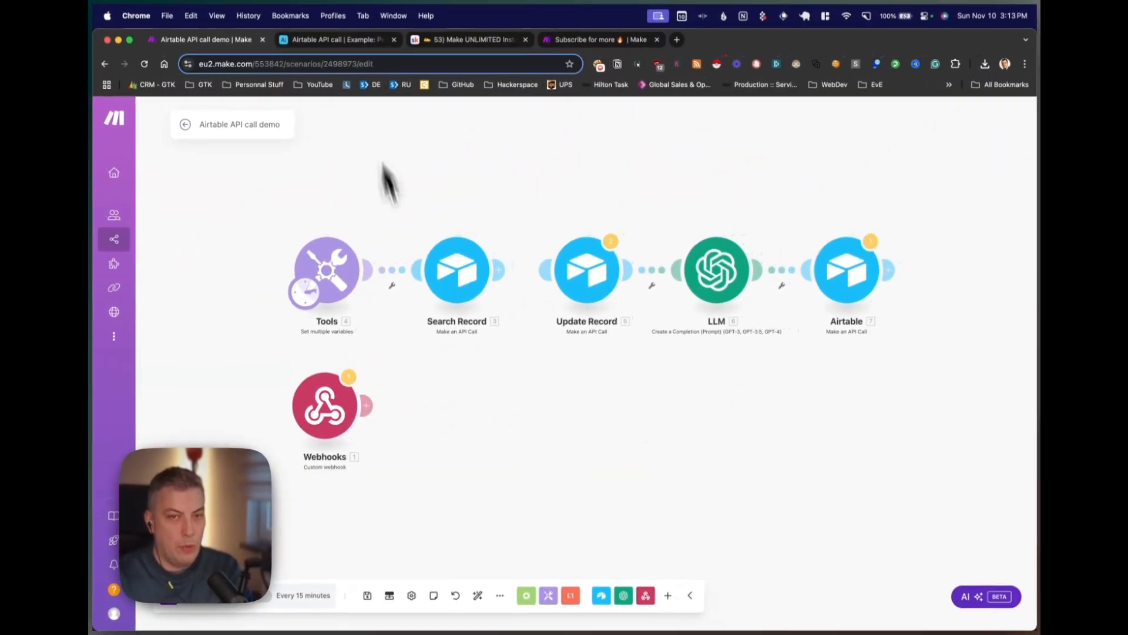
# Review the recordId and baseId variables and their values in the Tools module, and cancel its settings.
pyautogui.click(340, 270)
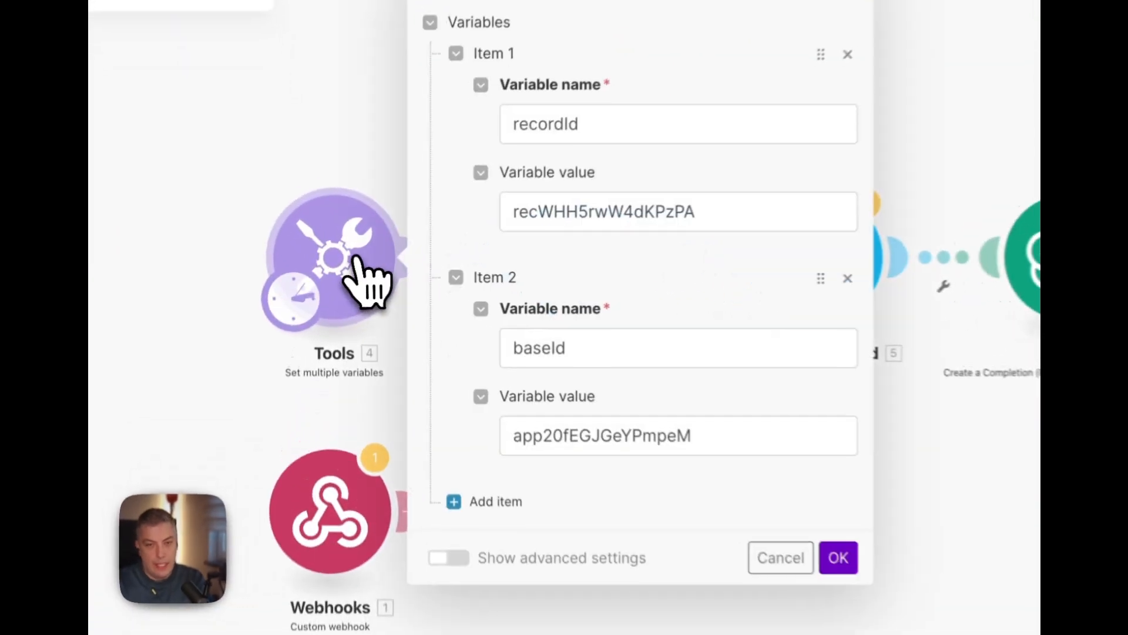
pyautogui.doubleClick(568, 117)
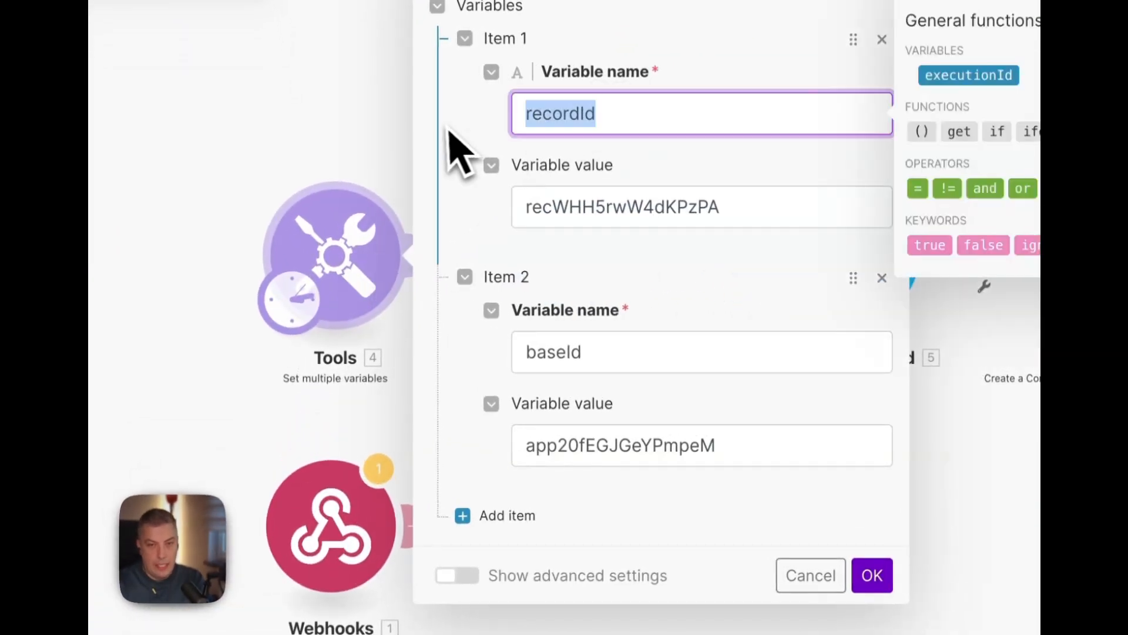
pyautogui.doubleClick(664, 200)
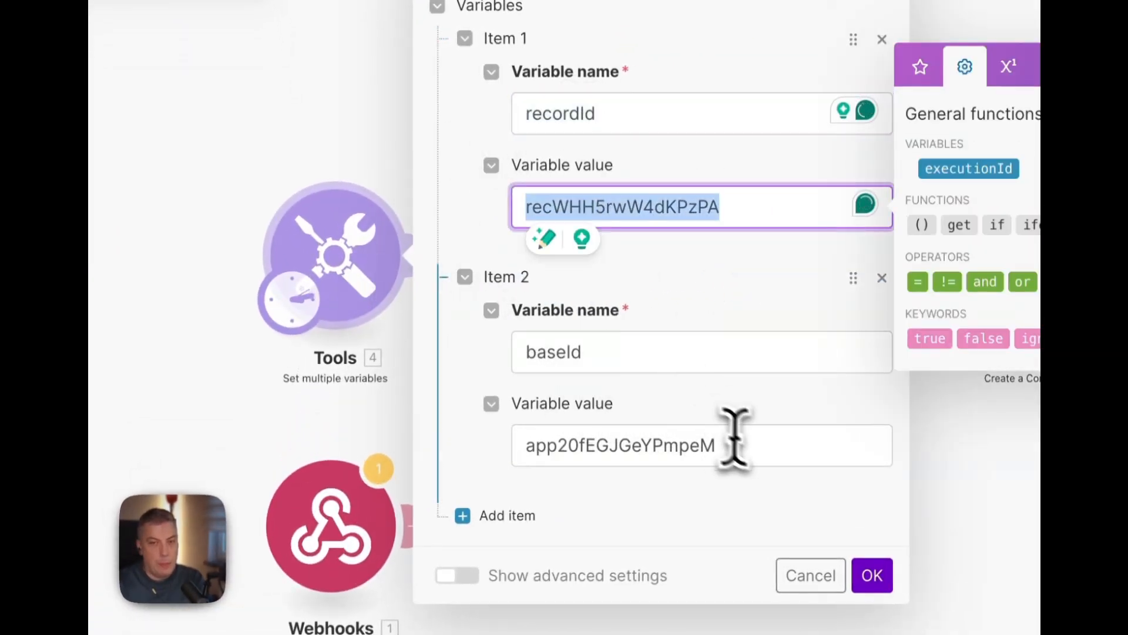
pyautogui.moveTo(733, 445); pyautogui.dragTo(522, 448)
pyautogui.click(811, 576)
# Confirm the Search Record module's POST call to the Prompt table's listRecords endpoint with body {} and run the scenario once.
pyautogui.click(435, 152)
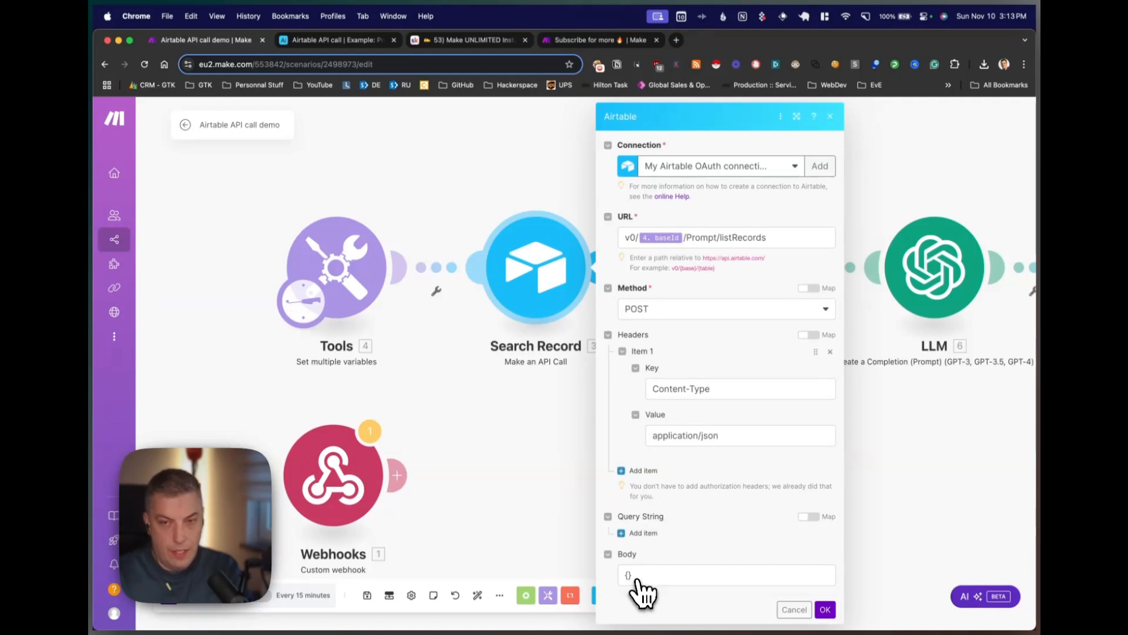
pyautogui.click(826, 609)
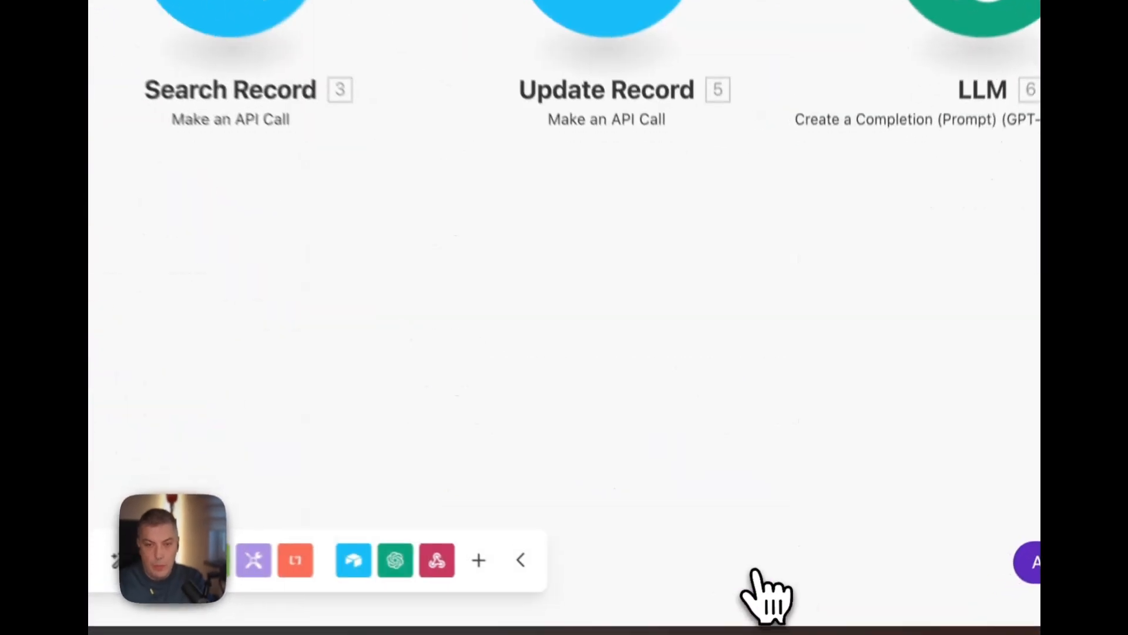
pyautogui.click(266, 559)
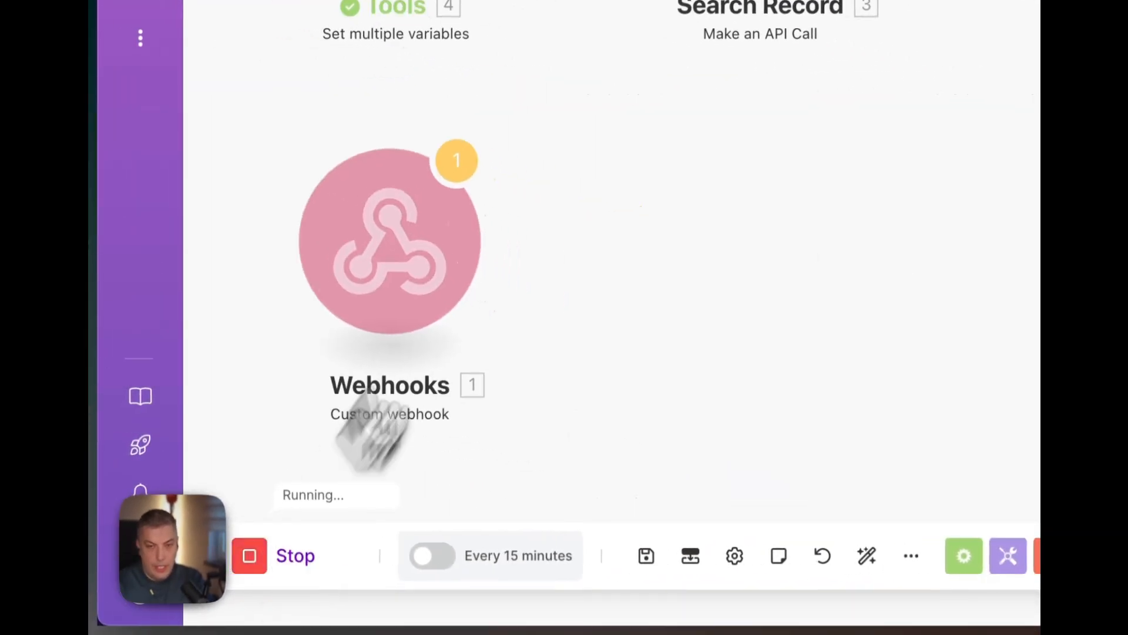
# Inspect the Search Record output, collapsing the response headers and expanding the first returned record.
pyautogui.click(768, 335)
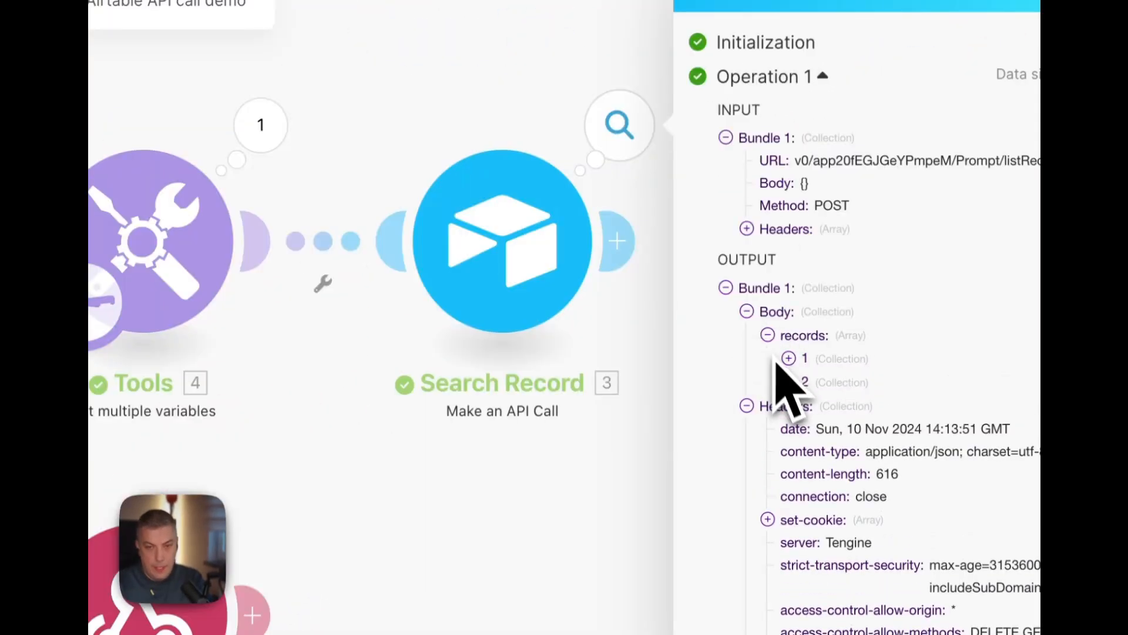
pyautogui.click(748, 405)
pyautogui.click(789, 358)
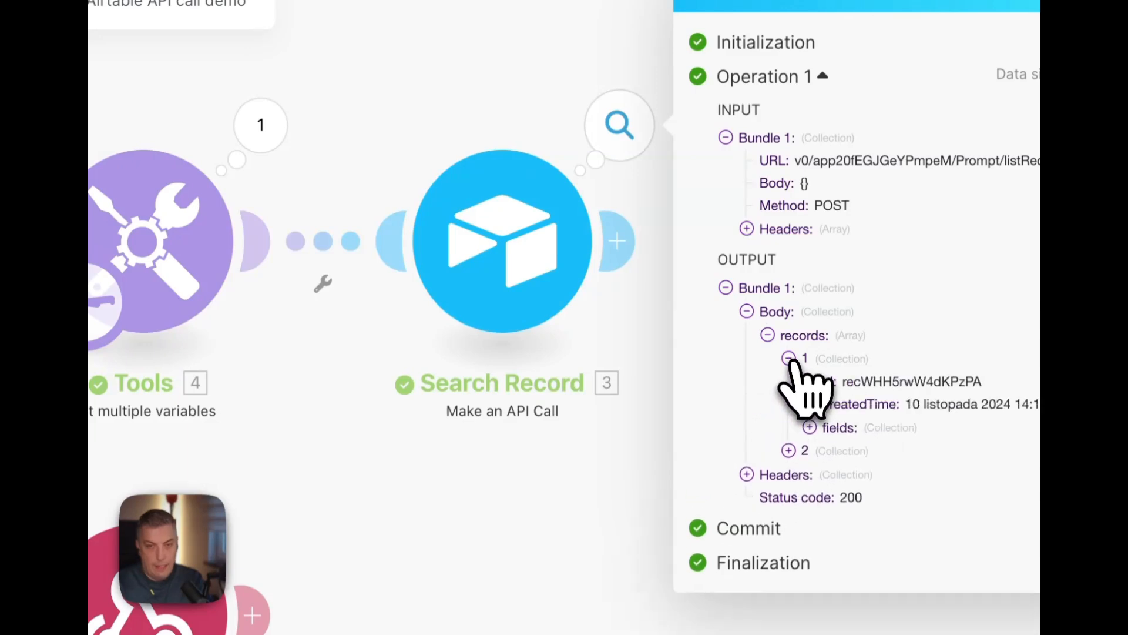
pyautogui.click(566, 353)
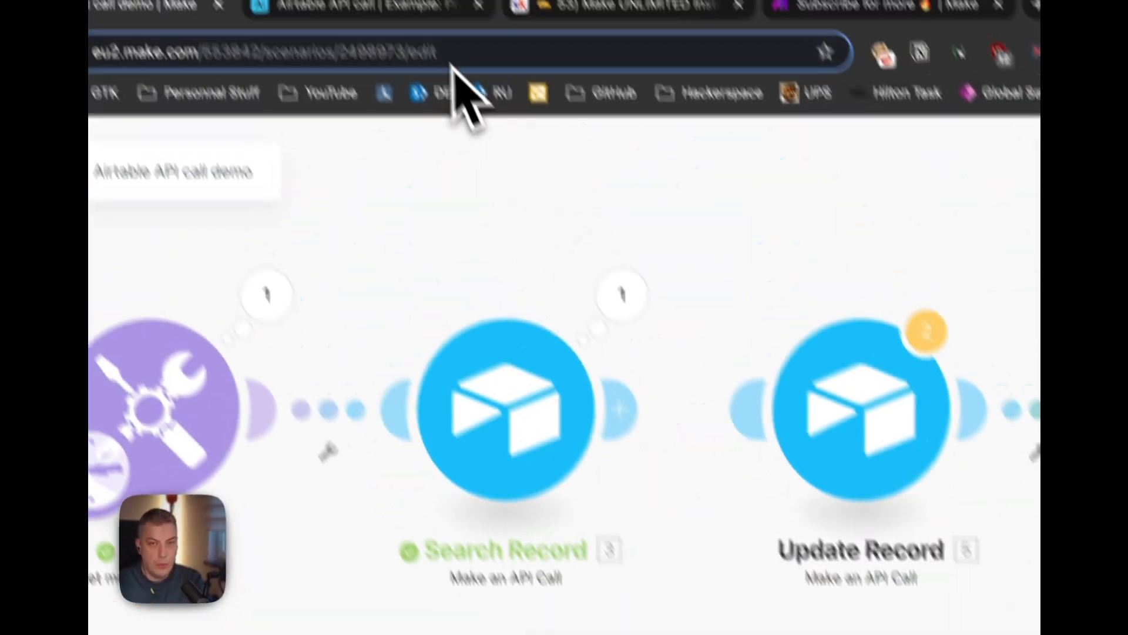
# Check the recordId column in the Airtable Prompt table and review the Search Record module's connection, URL and method.
pyautogui.click(357, 46)
pyautogui.click(343, 391)
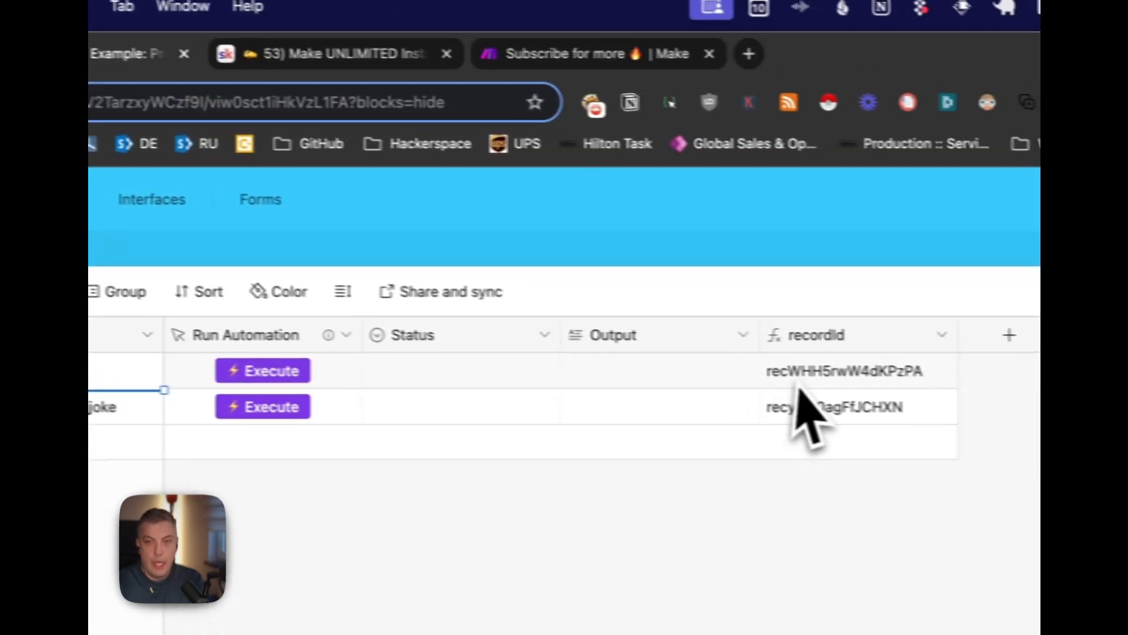
pyautogui.click(800, 381)
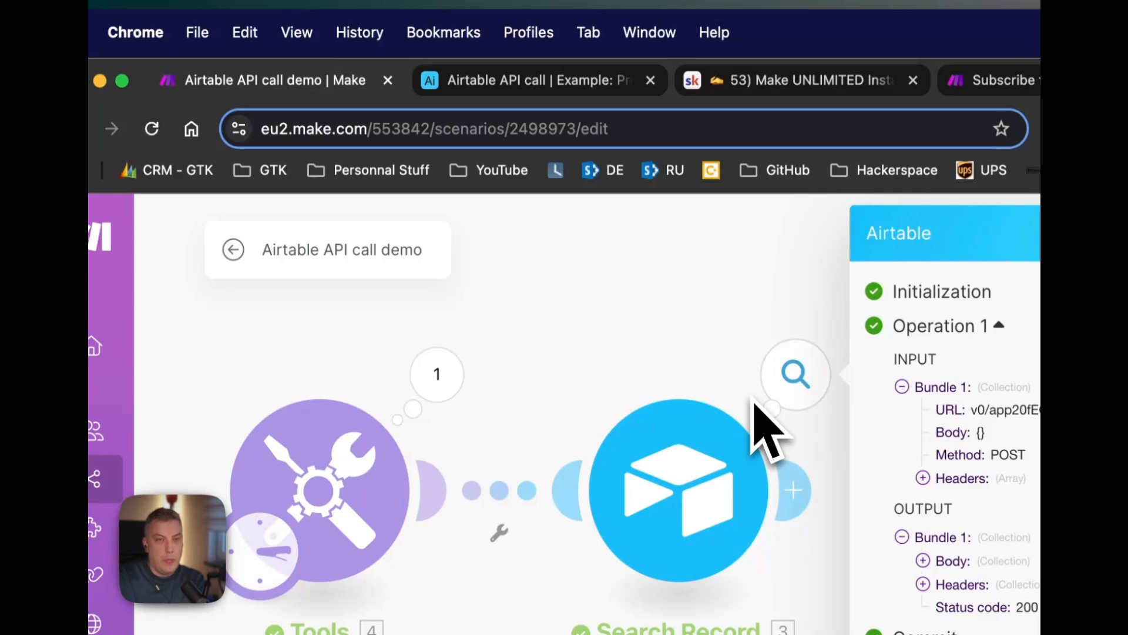
pyautogui.click(692, 453)
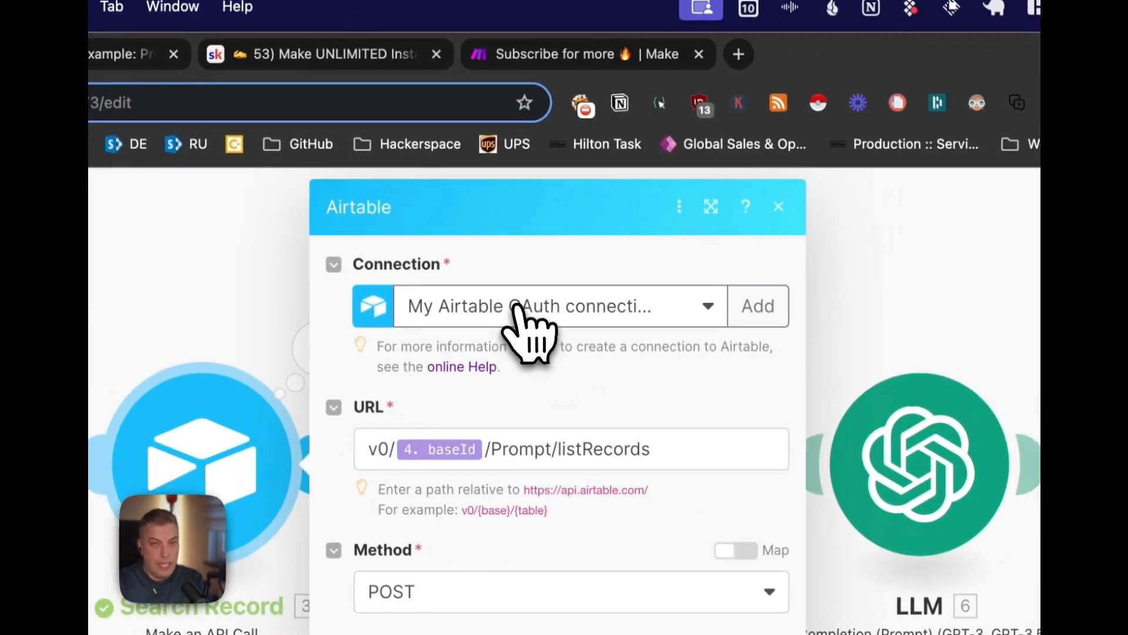
pyautogui.click(777, 206)
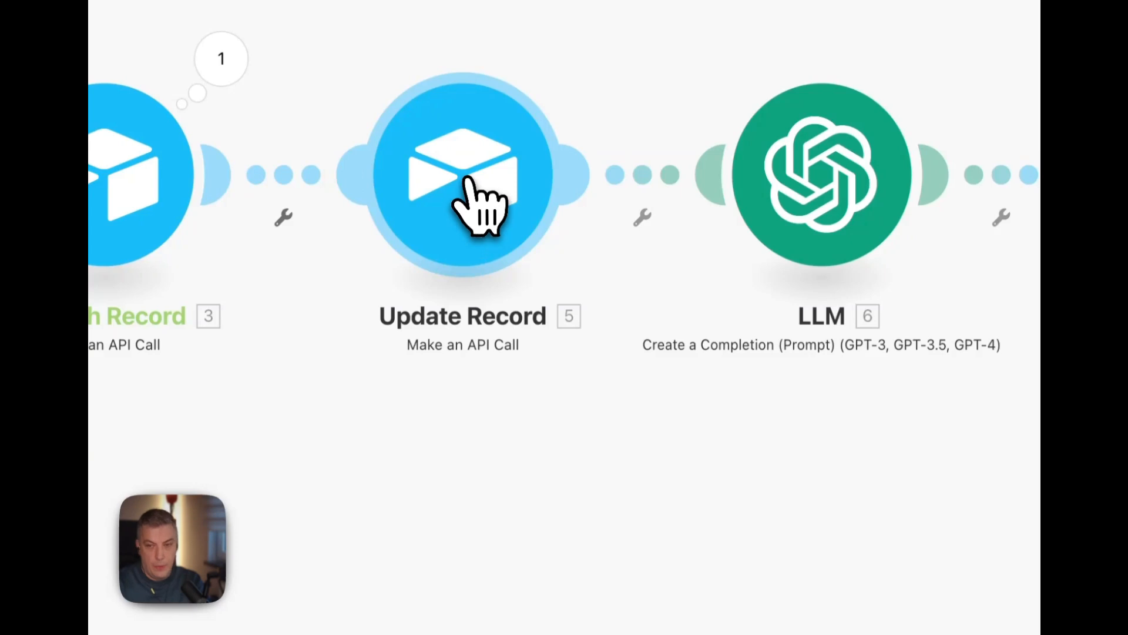
# Review the Update Record module's URL variables, PATCH method, headers and body, and check the Prompt table in Airtable.
pyautogui.click(469, 188)
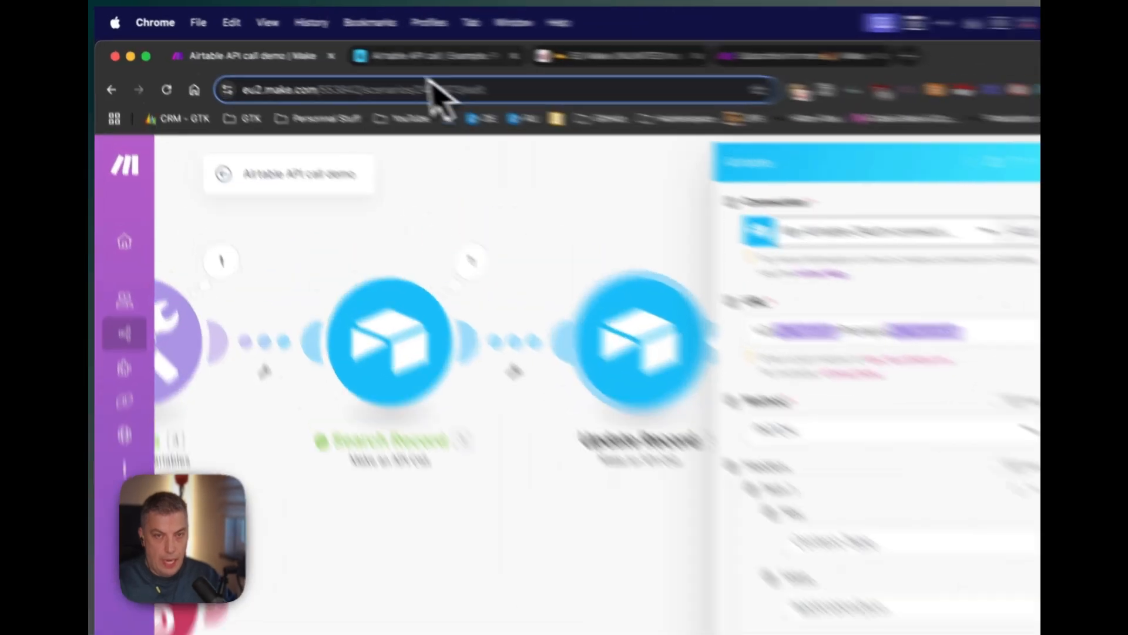
pyautogui.click(344, 40)
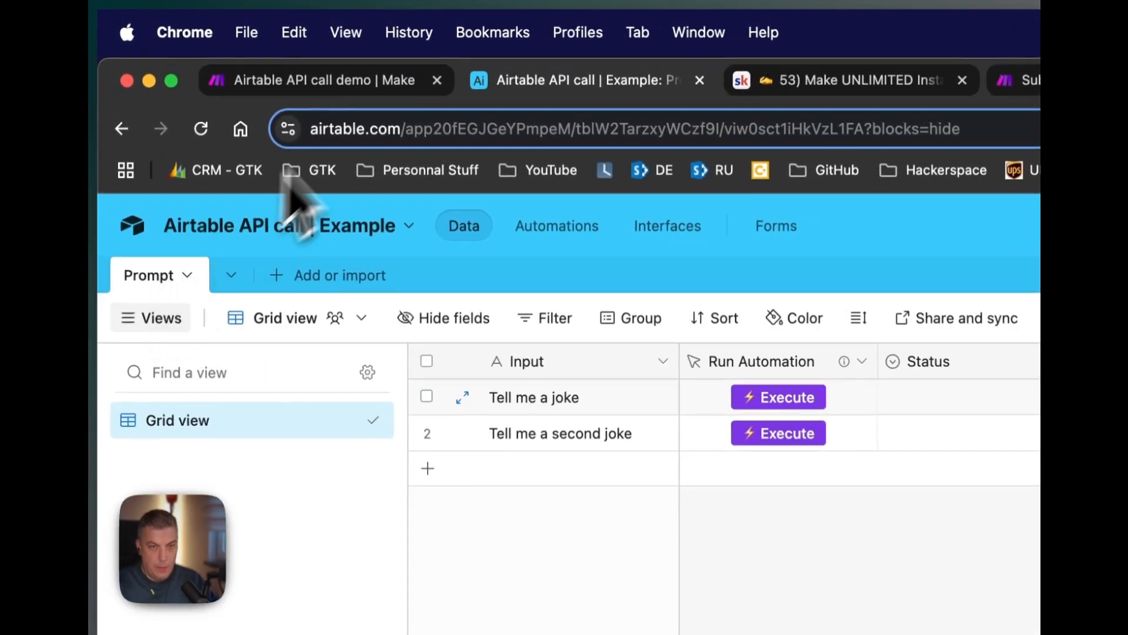
pyautogui.click(370, 80)
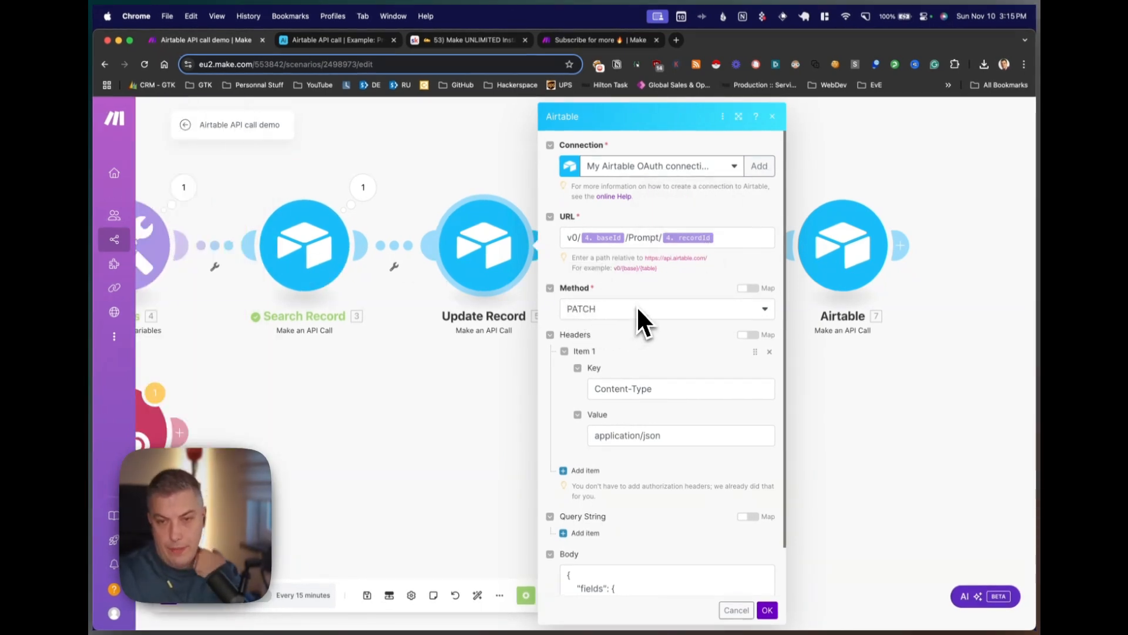
pyautogui.scroll(-2, 623, 306)
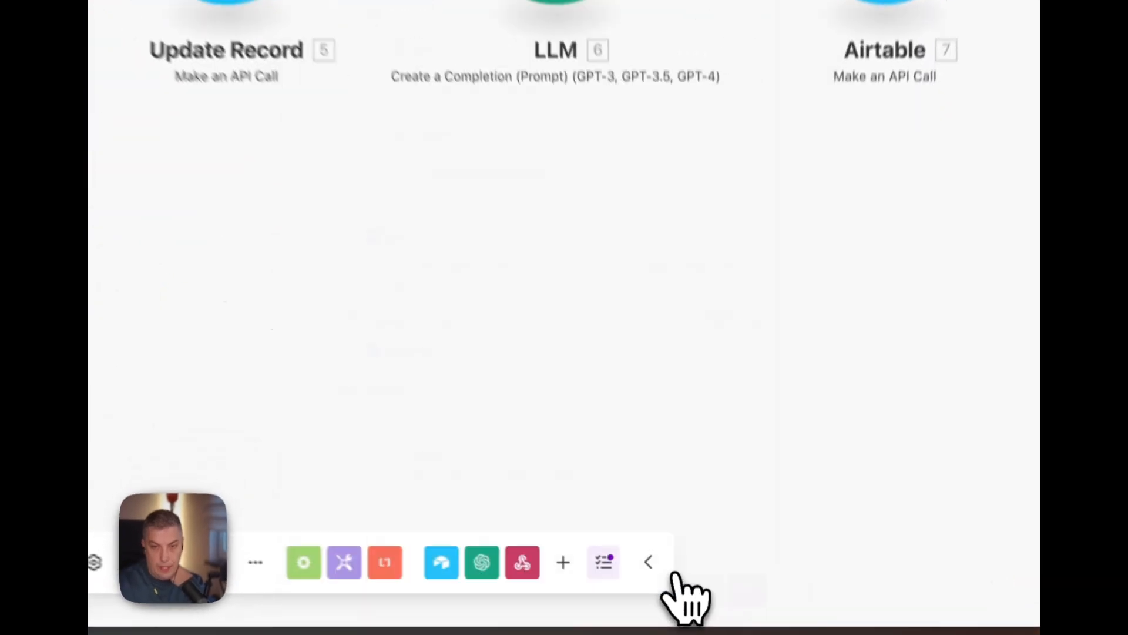
# Unlink the LLM module from the Update Record module in the scenario.
pyautogui.rightClick(730, 150)
pyautogui.moveTo(391, 445); pyautogui.dragTo(605, 408)
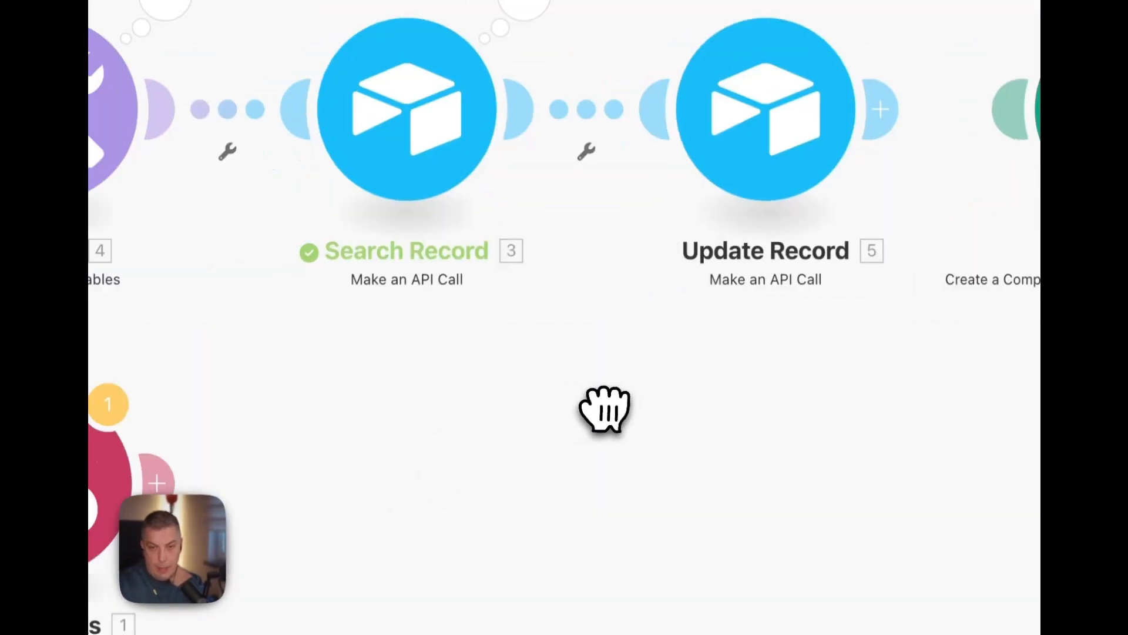
pyautogui.scroll(-1, 604, 408)
# In the Airtable Prompt table, set the Status of the "Tell me a joke" record to Waiting.
pyautogui.click(376, 69)
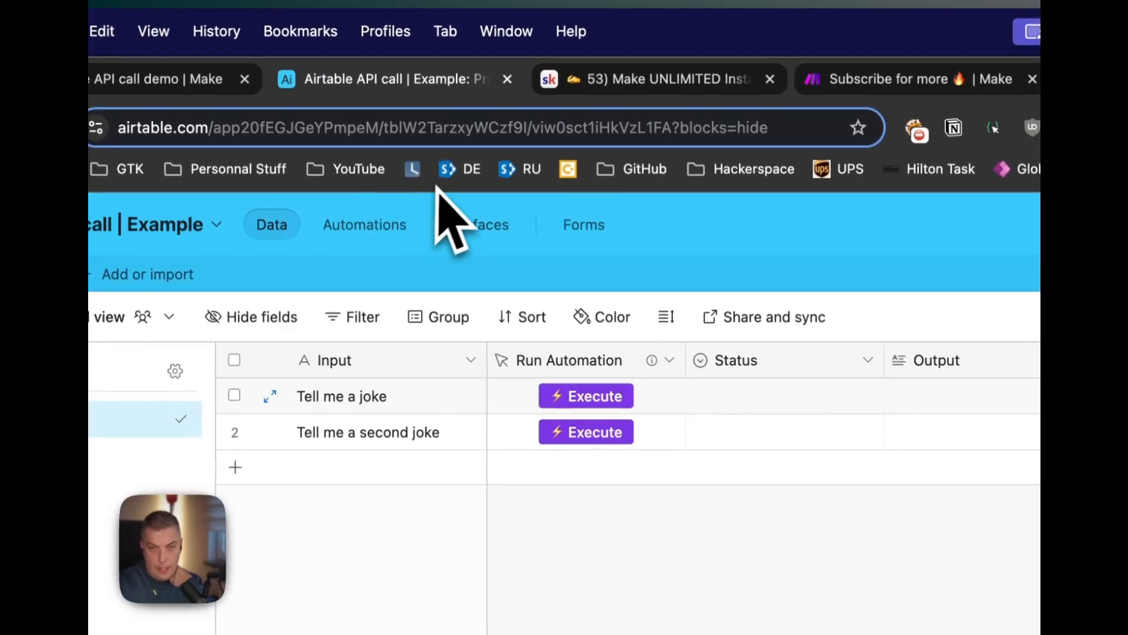
pyautogui.click(837, 389)
pyautogui.click(798, 370)
pyautogui.click(702, 480)
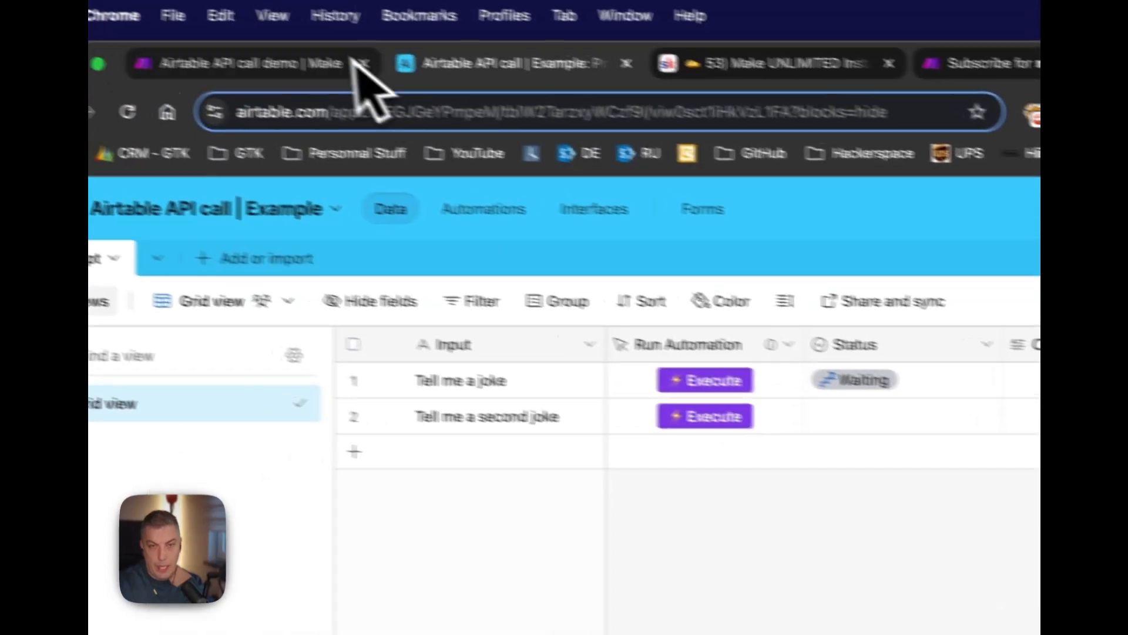
# Return to the Make scenario, run it once and check the updated record in Airtable.
pyautogui.click(156, 21)
pyautogui.click(276, 558)
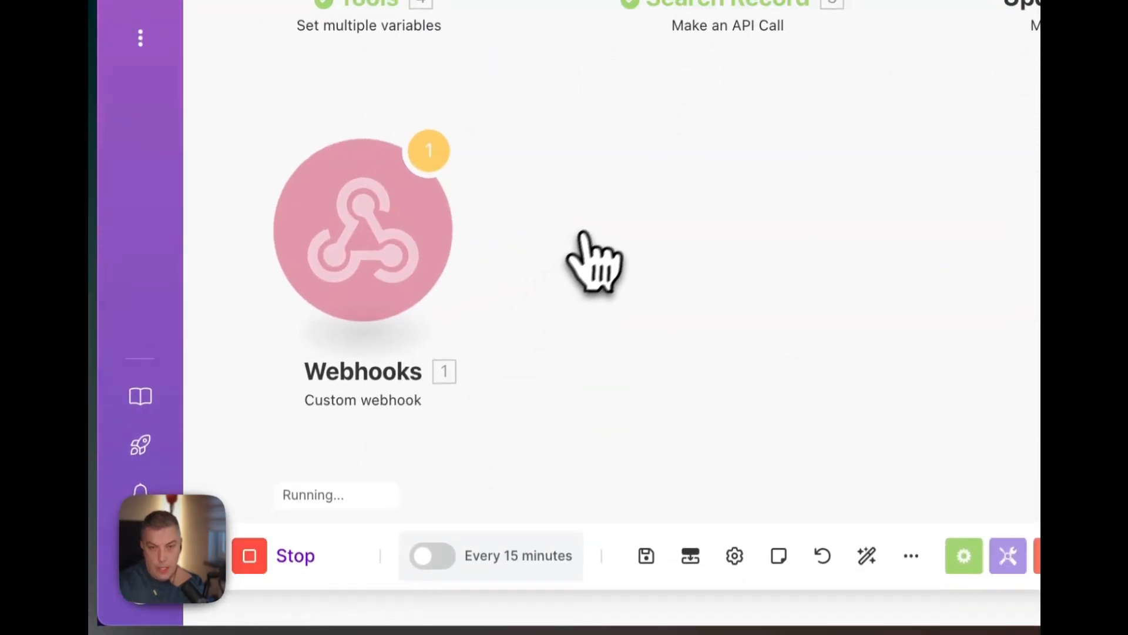
pyautogui.click(414, 13)
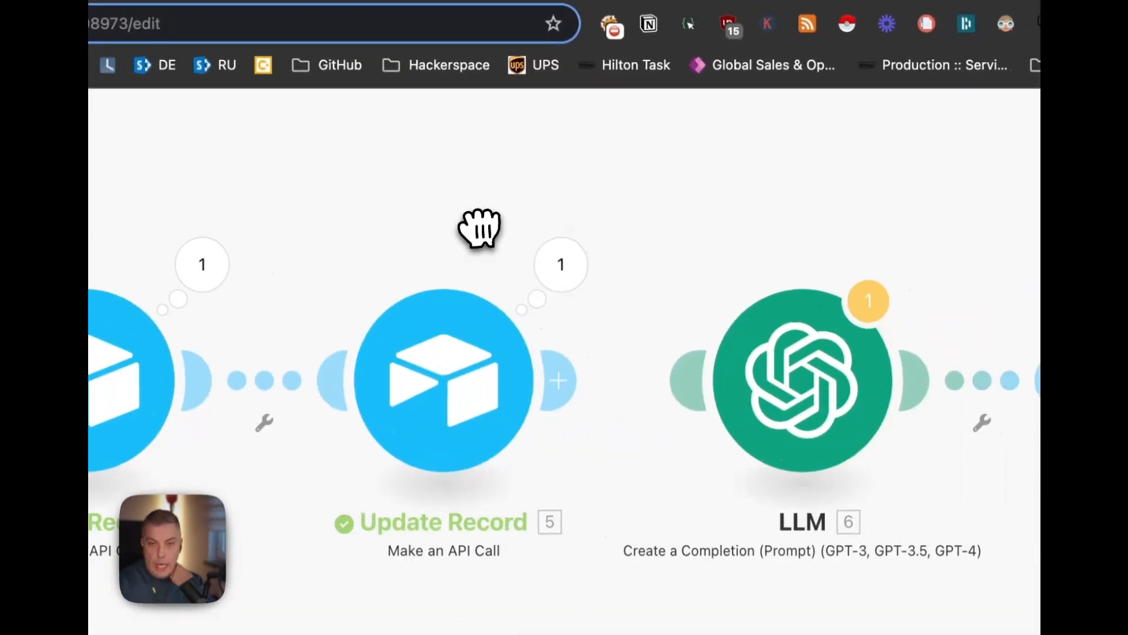
# Review the Update Record module's connection options and the rest of its API call settings.
pyautogui.click(435, 371)
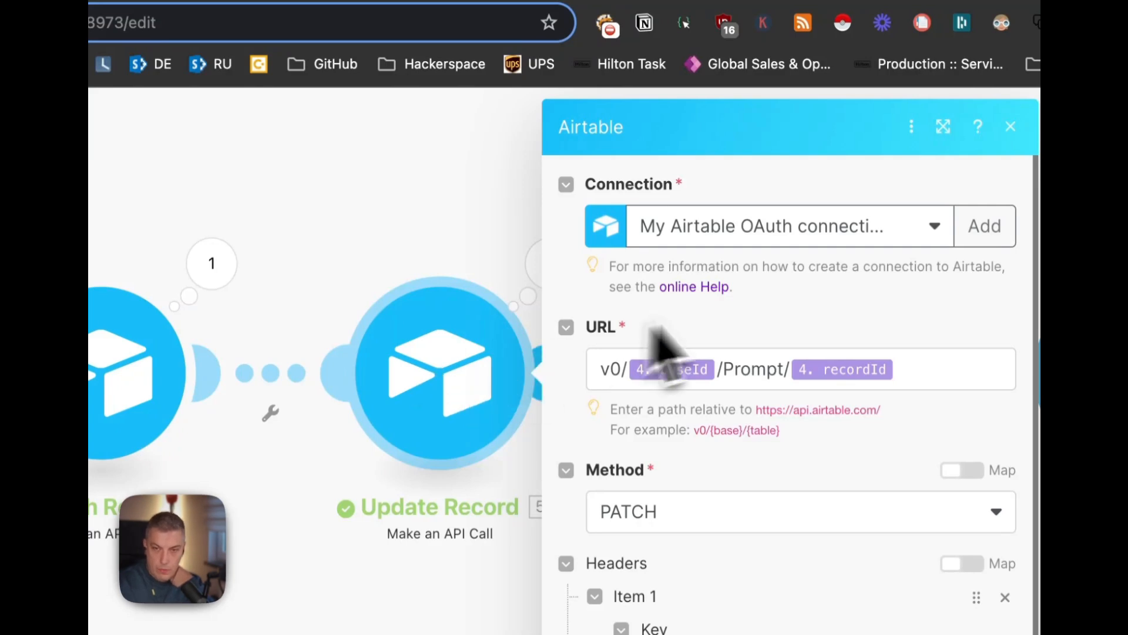
pyautogui.click(781, 226)
pyautogui.click(781, 184)
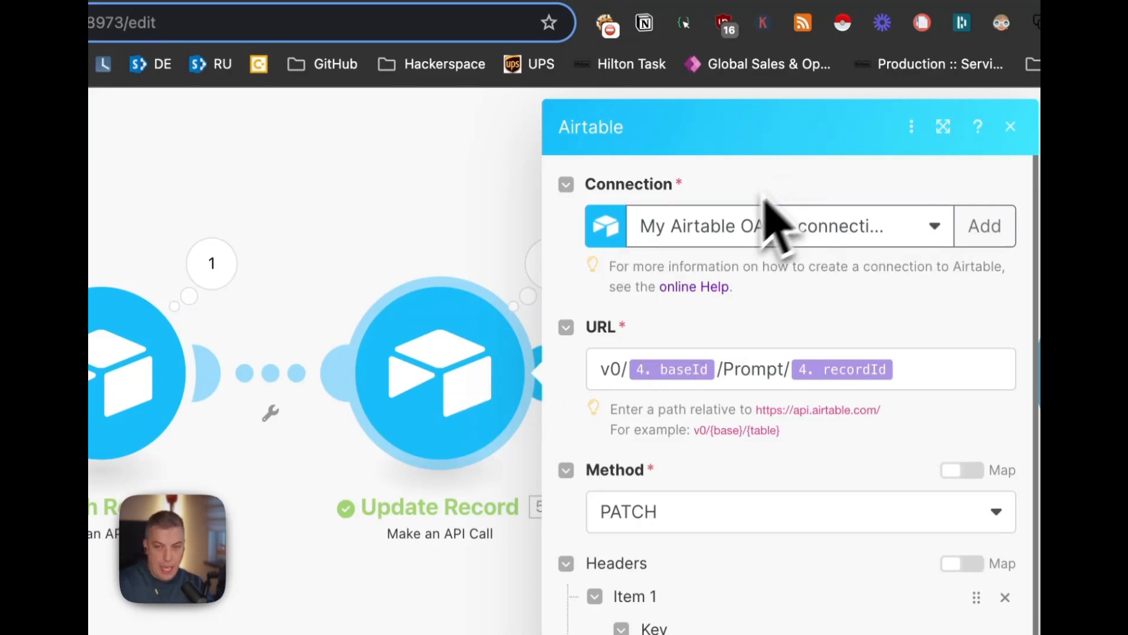
pyautogui.scroll(-3, 758, 353)
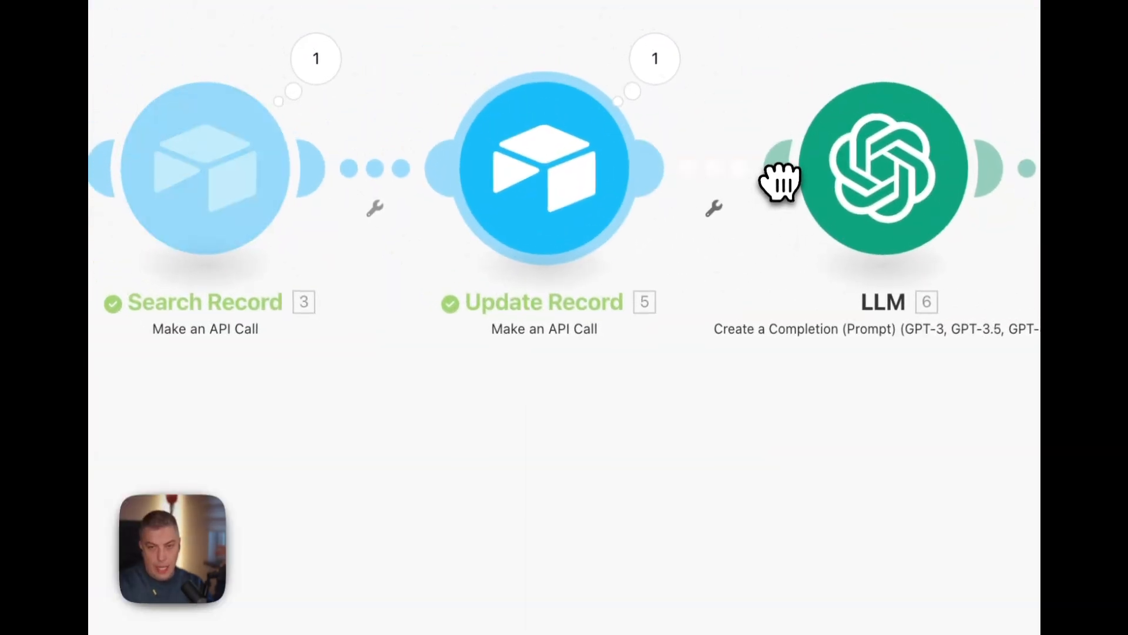
# Open the API call settings of the last Airtable module, after the LLM module.
pyautogui.moveTo(793, 383); pyautogui.dragTo(597, 441)
pyautogui.moveTo(737, 457); pyautogui.dragTo(347, 456)
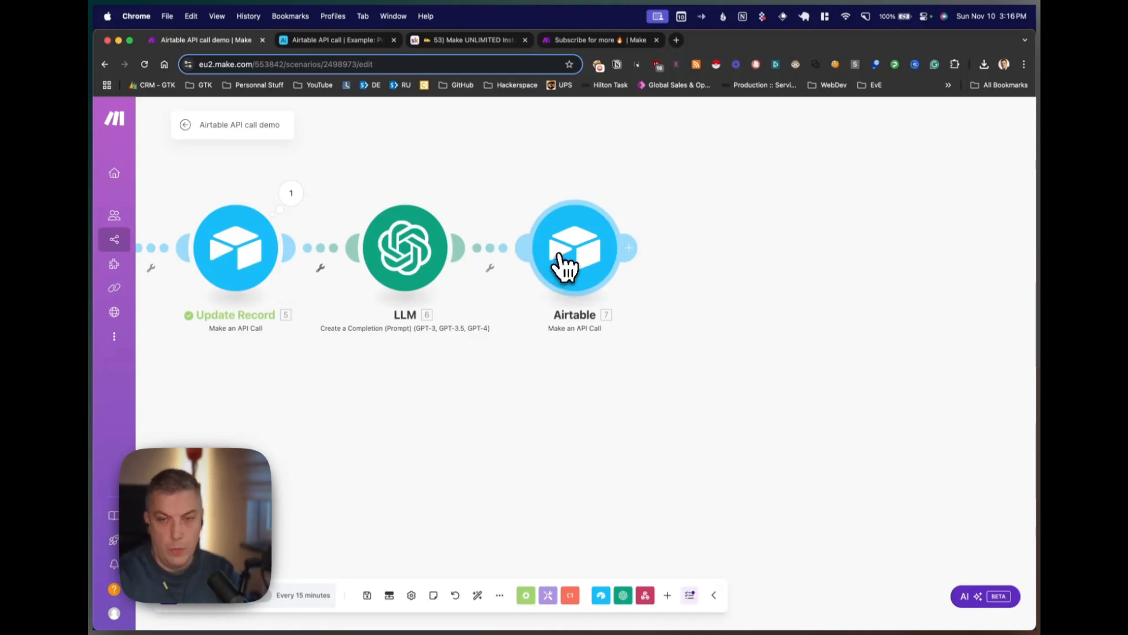
pyautogui.click(564, 256)
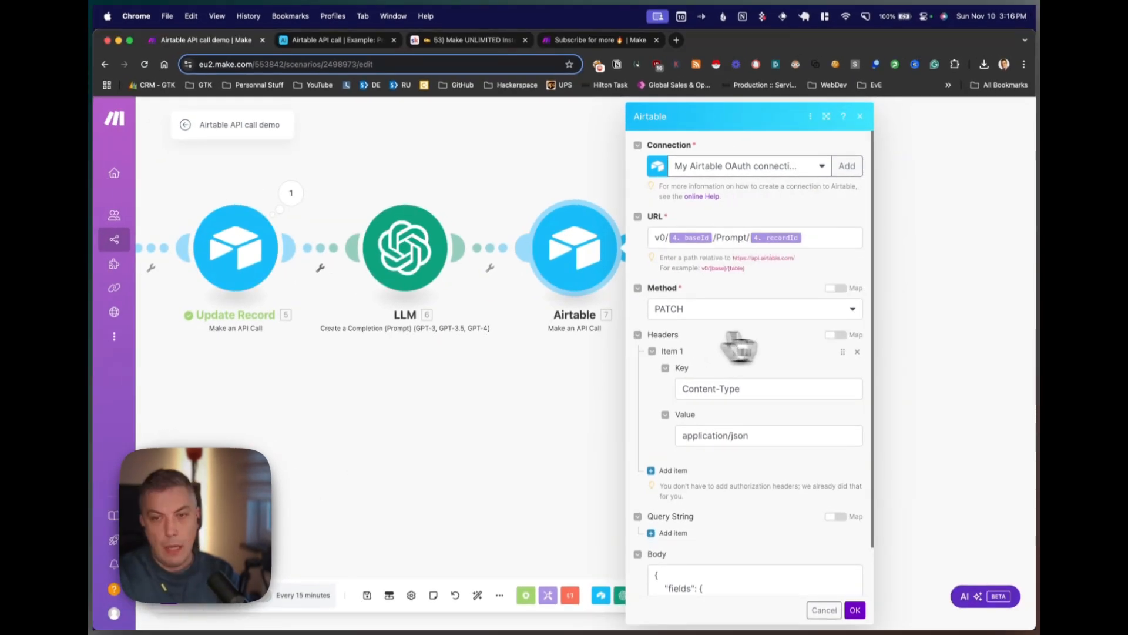
# Review and confirm the last Airtable module's API call settings, and run the scenario once.
pyautogui.scroll(-2, 688, 312)
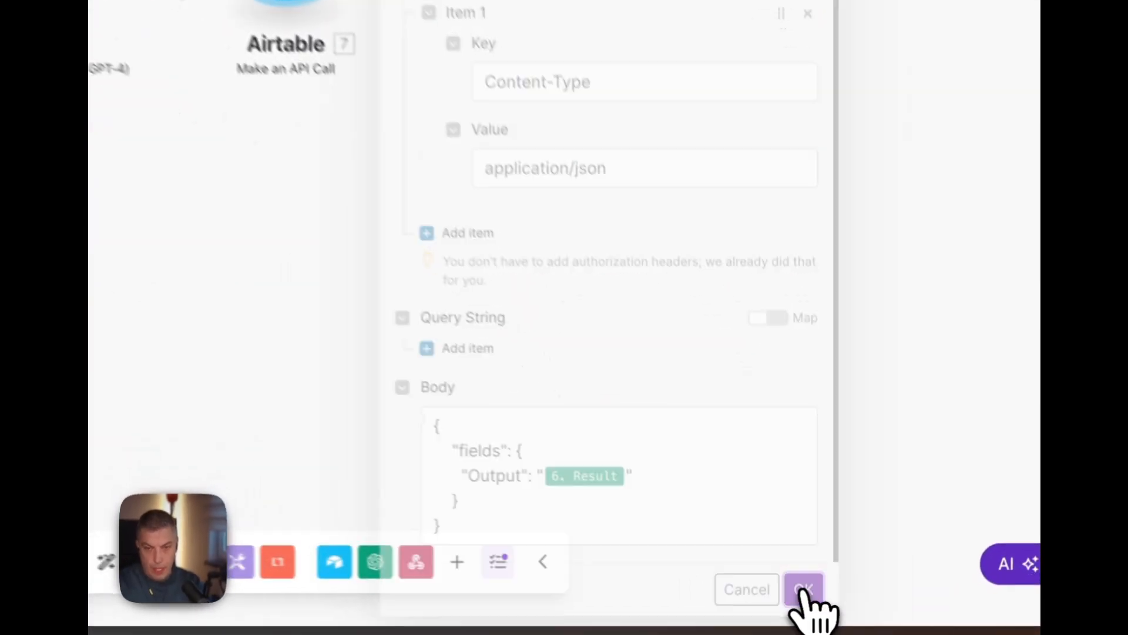
pyautogui.click(855, 610)
pyautogui.moveTo(282, 226); pyautogui.dragTo(685, 207)
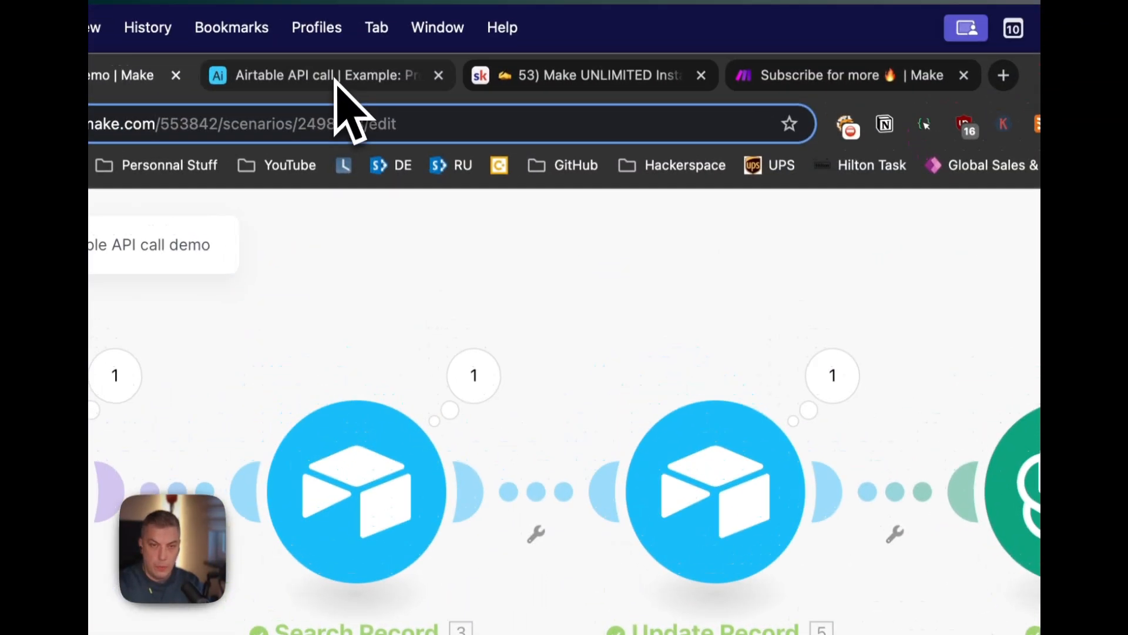
# Switch to Airtable and check the Output text of the "Tell me a joke" record.
pyautogui.click(338, 86)
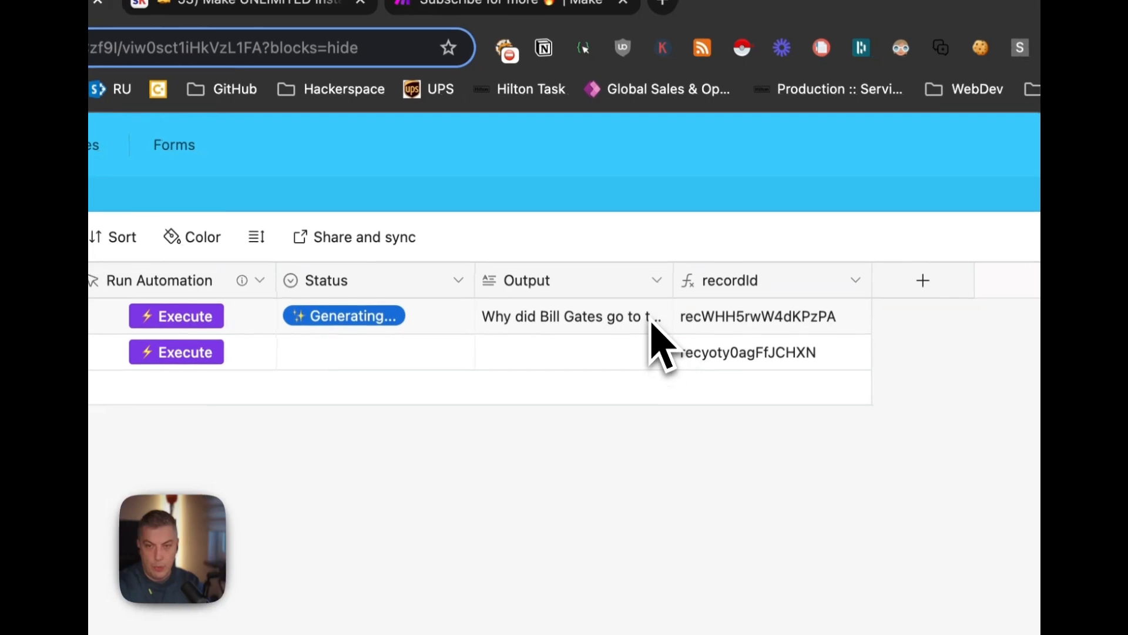
pyautogui.click(647, 325)
pyautogui.click(662, 316)
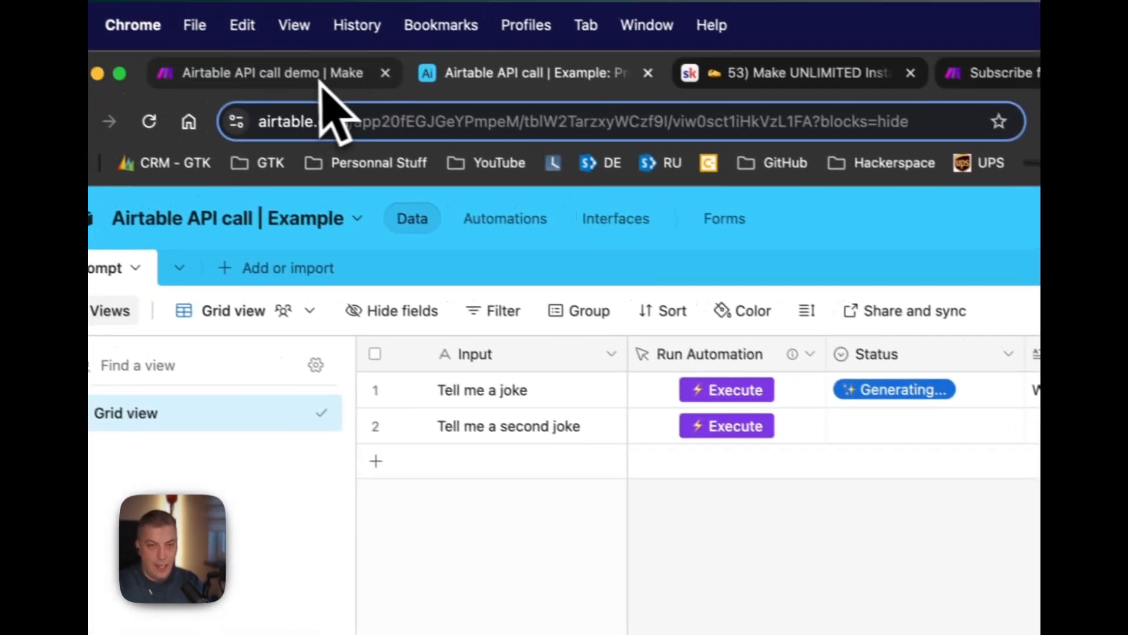
# Return to Make, reopen the last Airtable module's settings and place the cursor after the opening "fields" brace in the body.
pyautogui.click(321, 81)
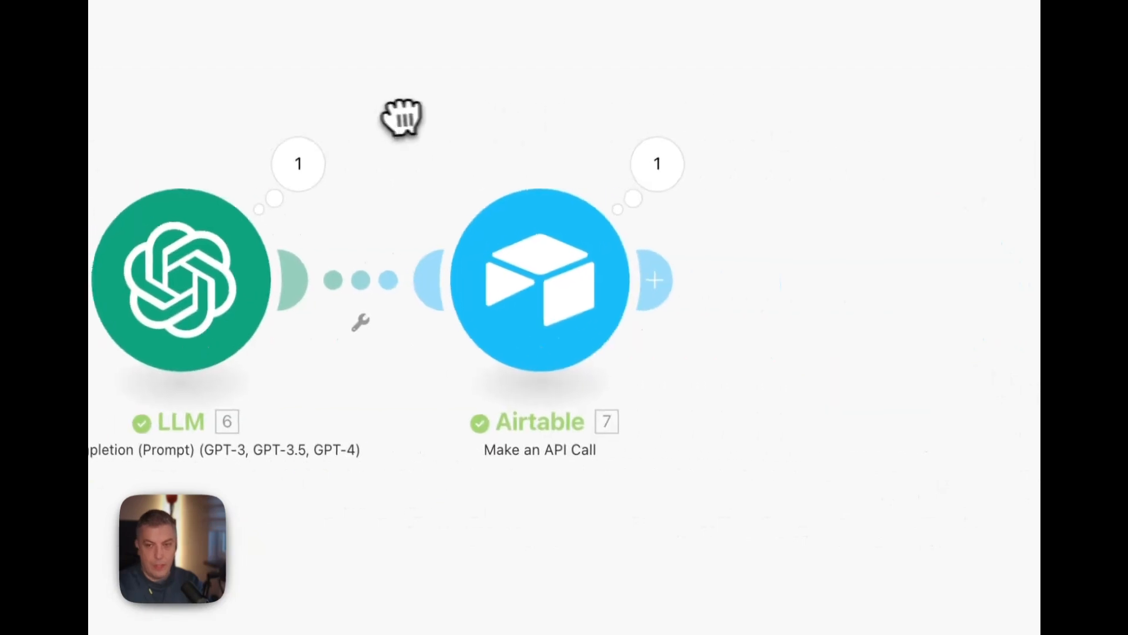
pyautogui.click(543, 315)
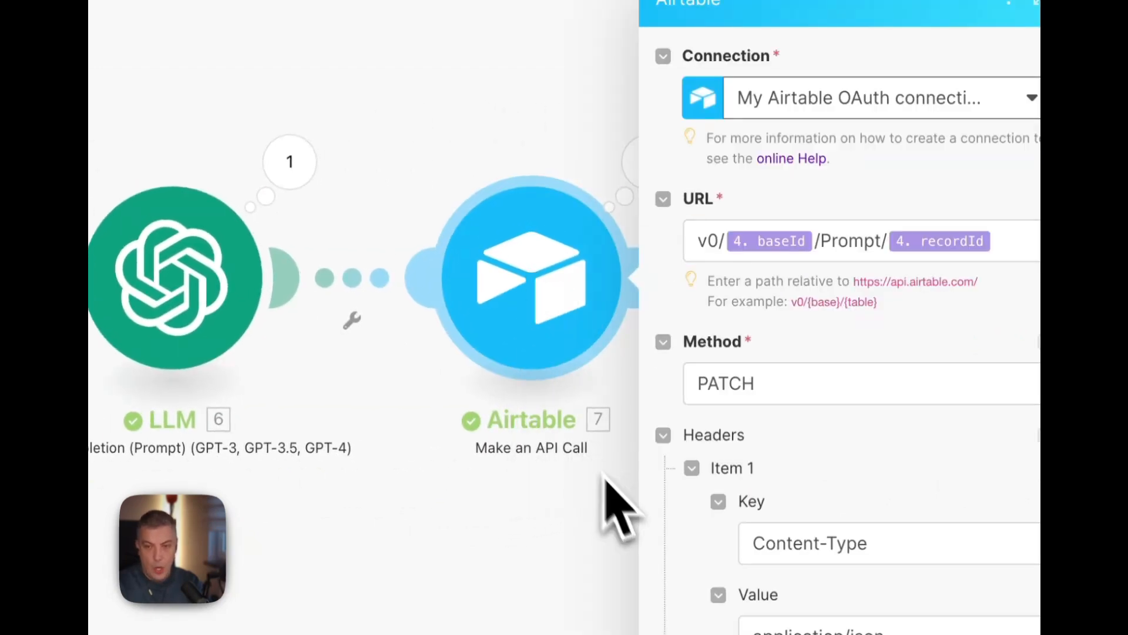
pyautogui.scroll(-2, 712, 517)
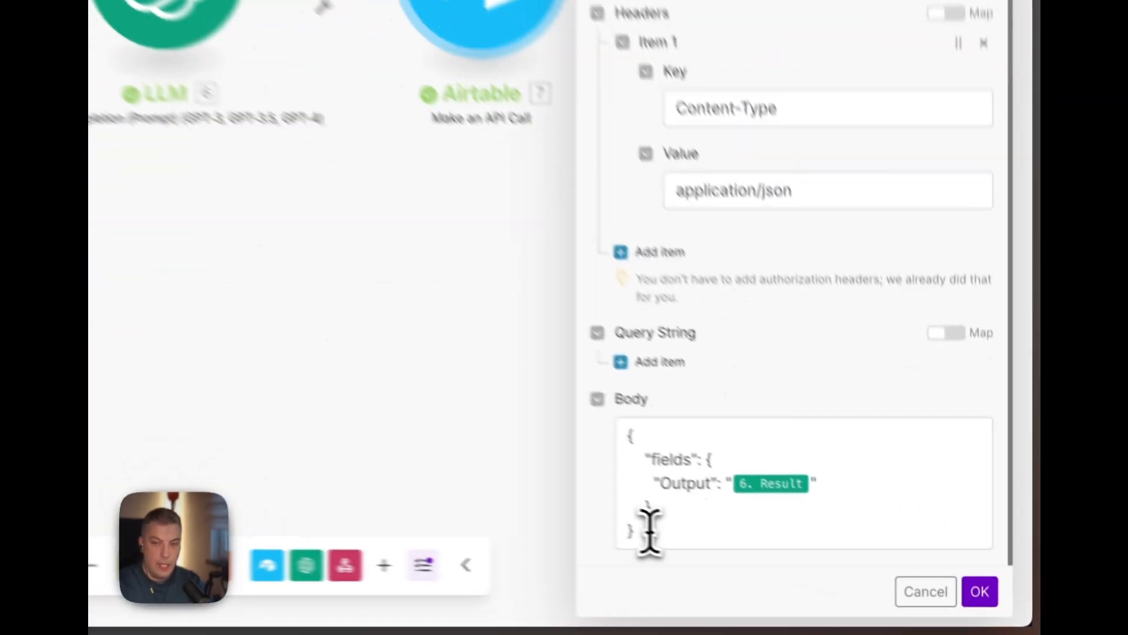
pyautogui.click(822, 571)
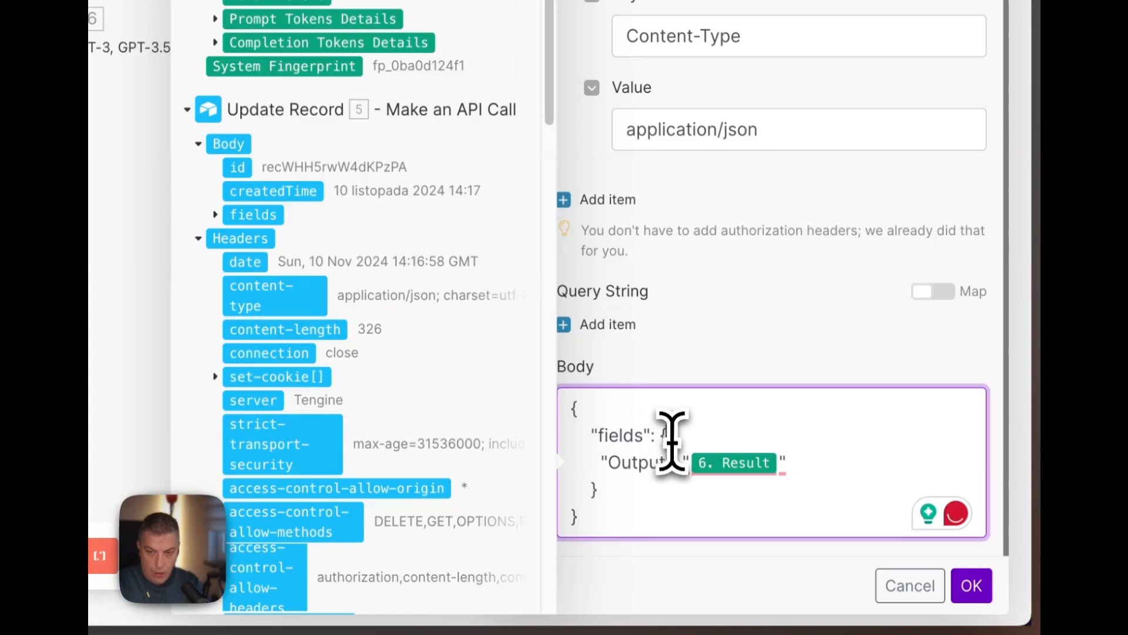
pyautogui.click(819, 470)
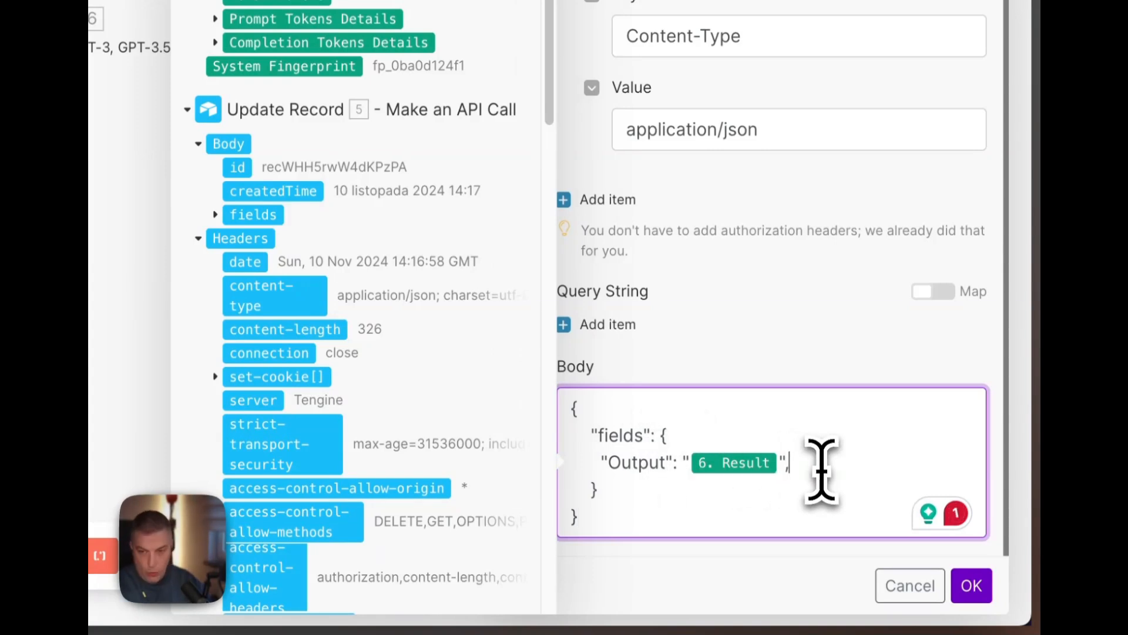
pyautogui.press('BackSpace')
pyautogui.click(711, 353)
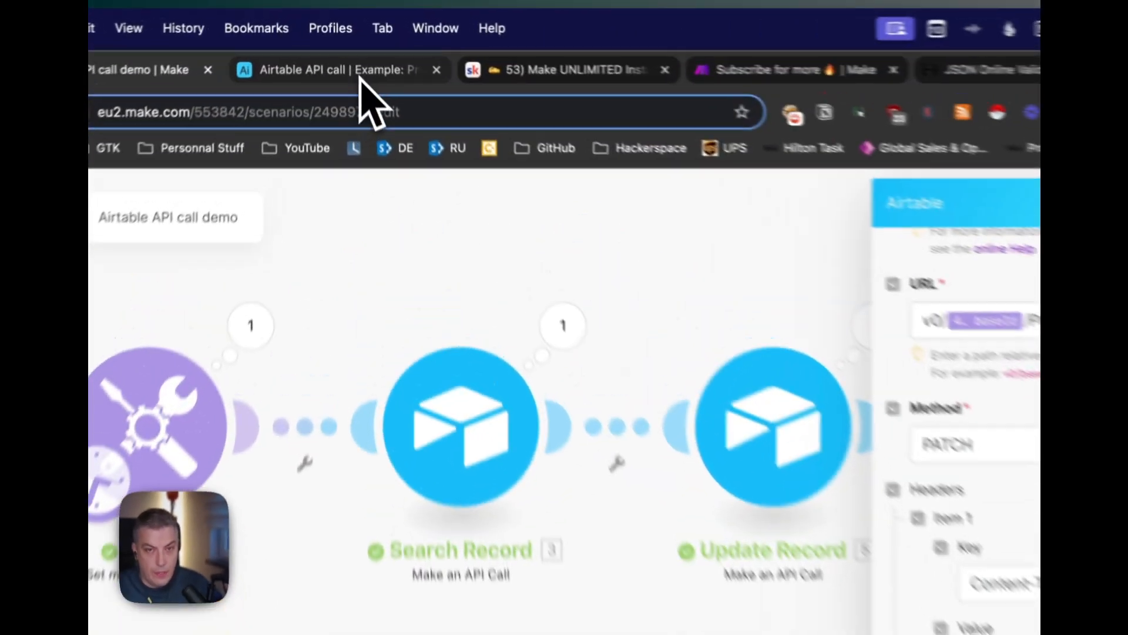
# Switch to Airtable and examine the Output and Status cells of the "Tell me a joke" record.
pyautogui.click(344, 40)
pyautogui.click(867, 382)
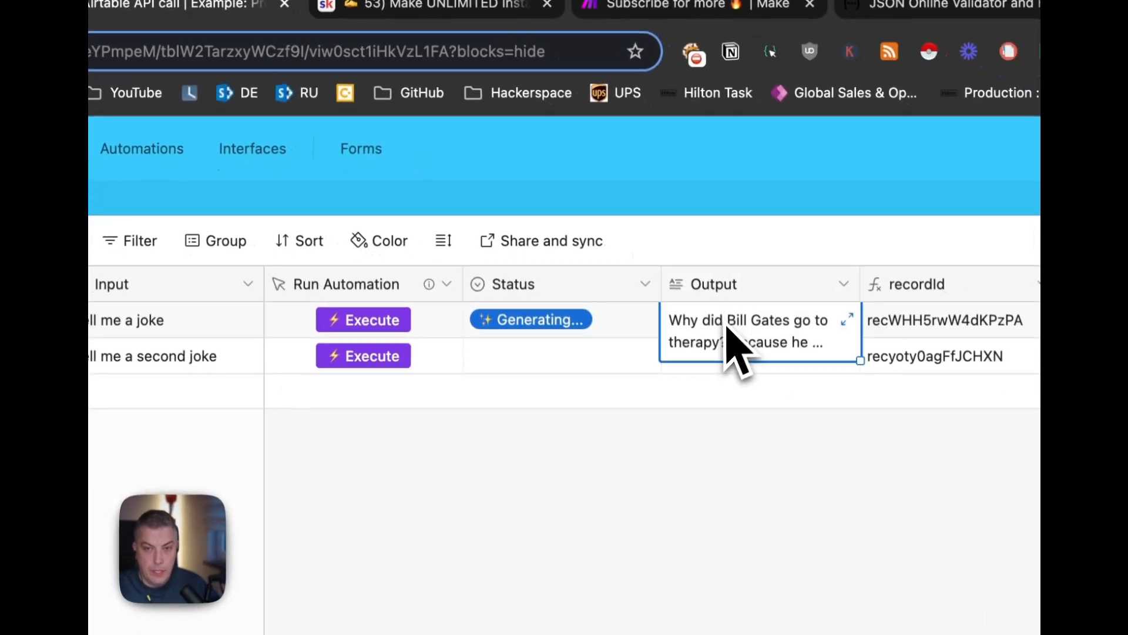
pyautogui.click(588, 327)
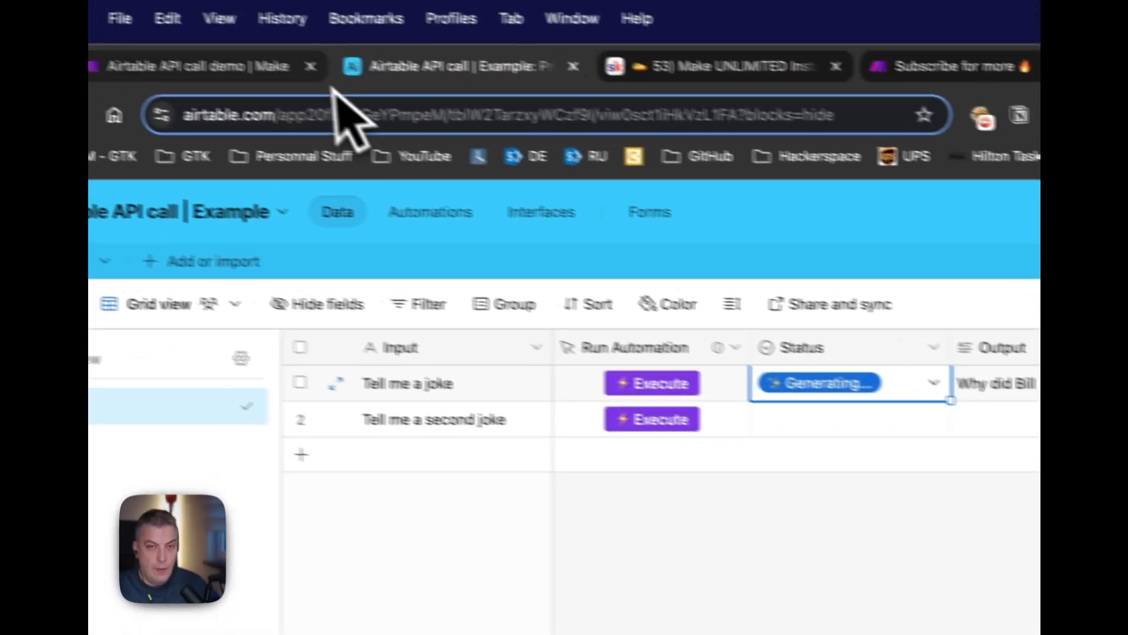
# In Make, add the line "Status": "✅ Done", above Output in the last Airtable module's body and confirm the module's settings.
pyautogui.click(297, 69)
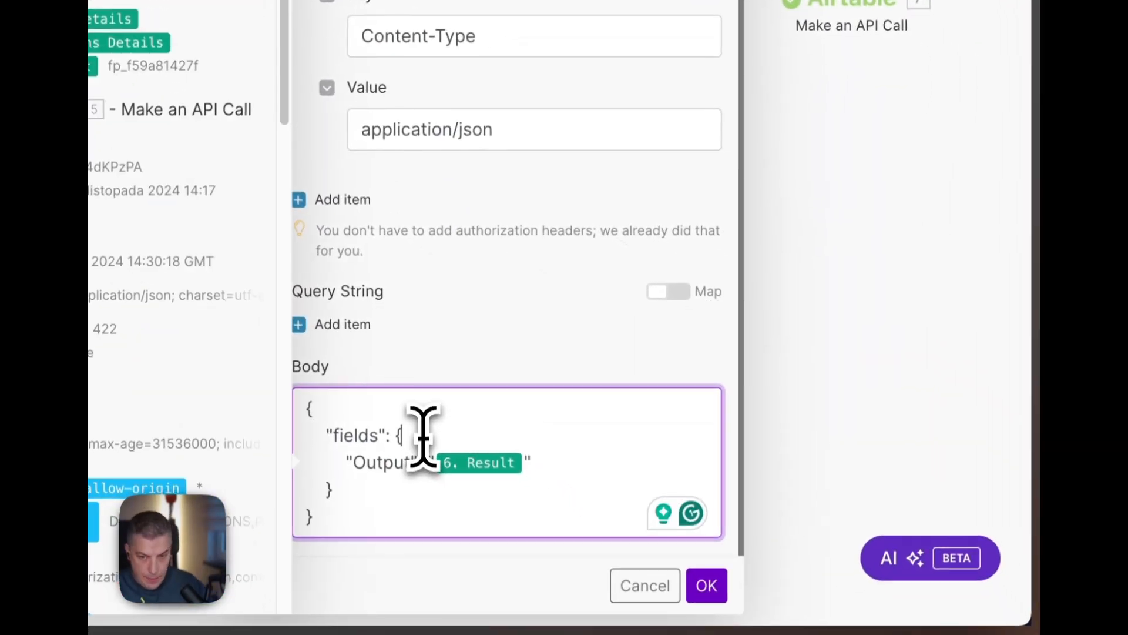
pyautogui.press('Return')
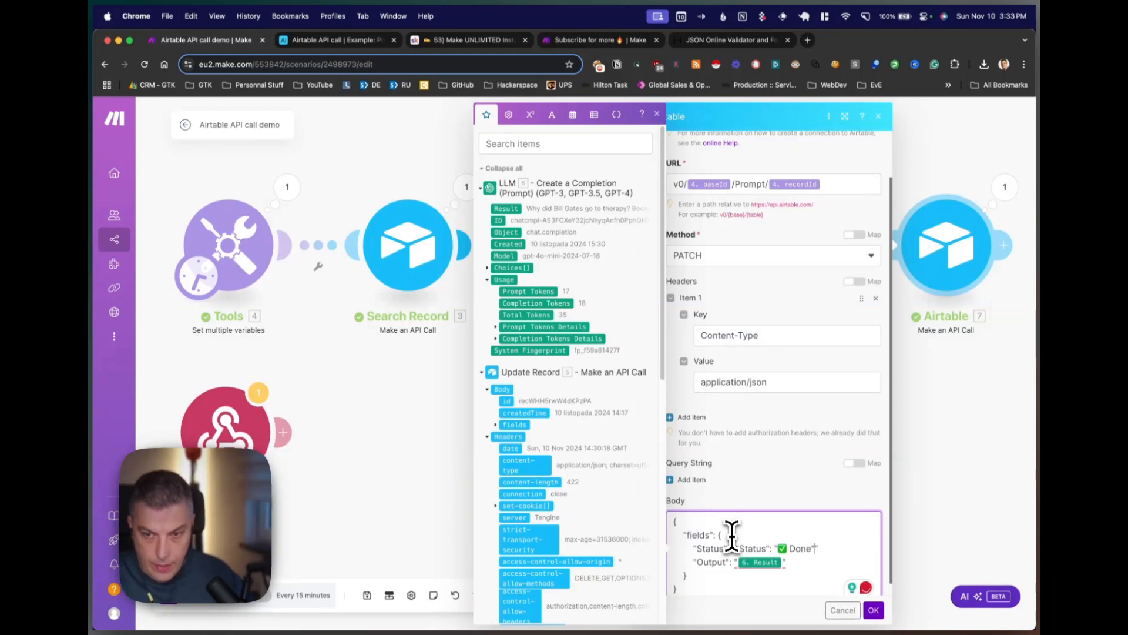
pyautogui.press('BackSpace')
pyautogui.press('BackSpace')
pyautogui.press('BackSpace')
pyautogui.press('BackSpace')
pyautogui.press('BackSpace')
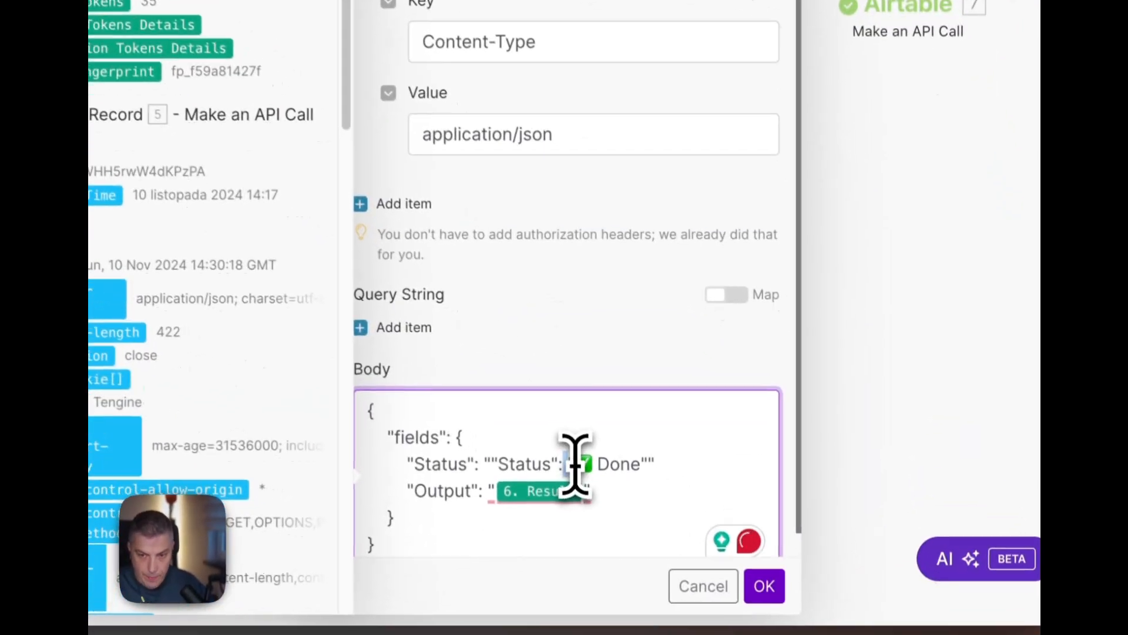
pyautogui.press('BackSpace')
pyautogui.press('BackSpace')
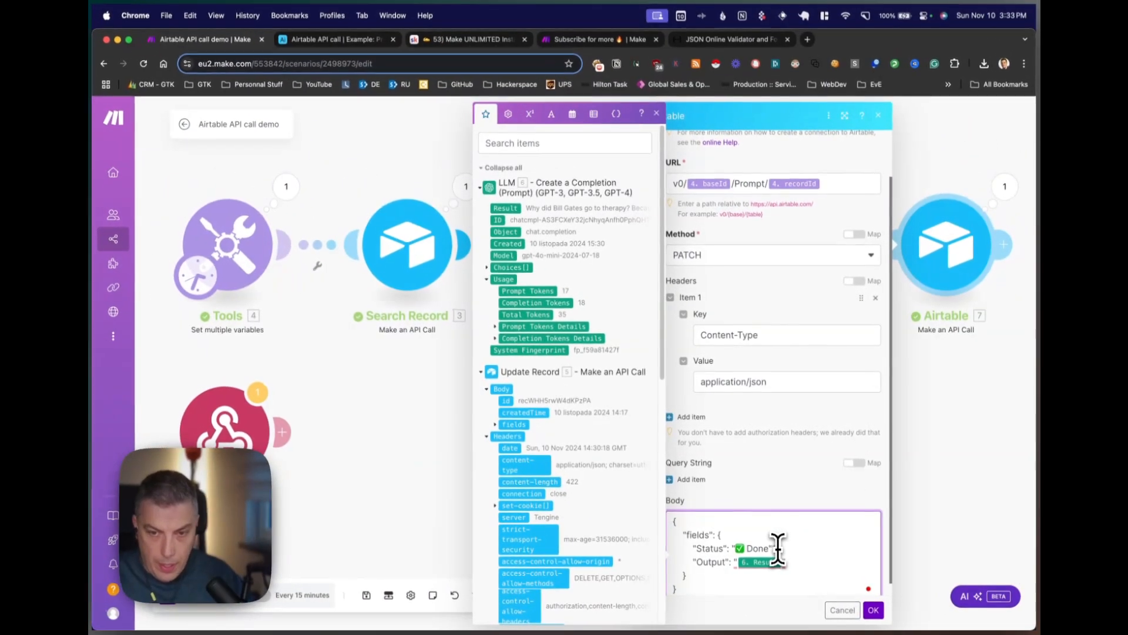
pyautogui.press('BackSpace')
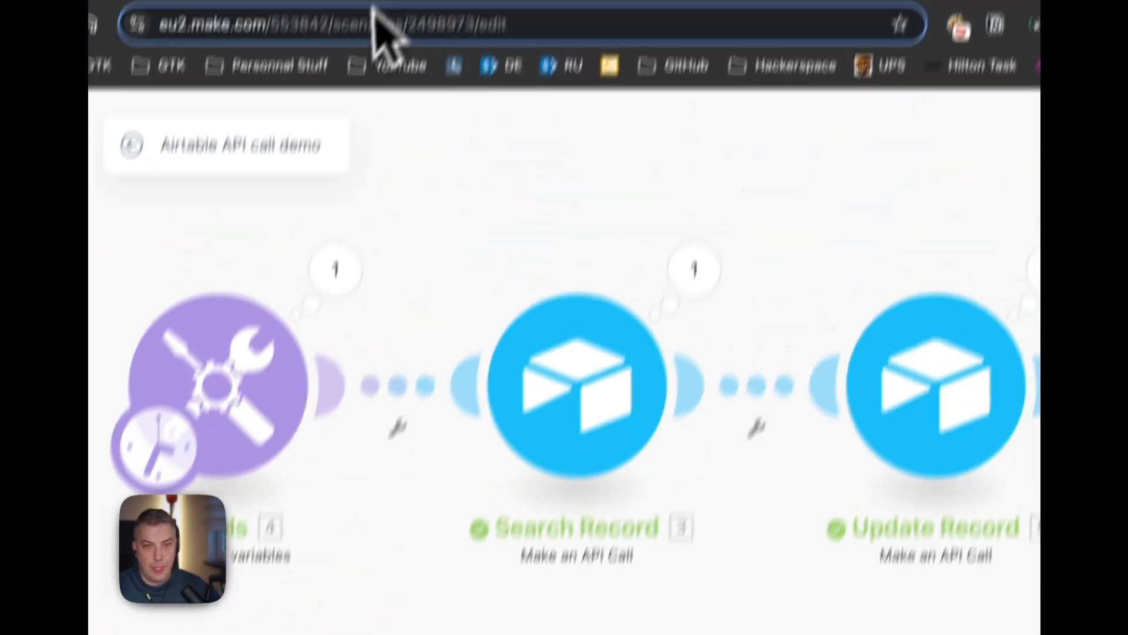
pyautogui.click(382, 70)
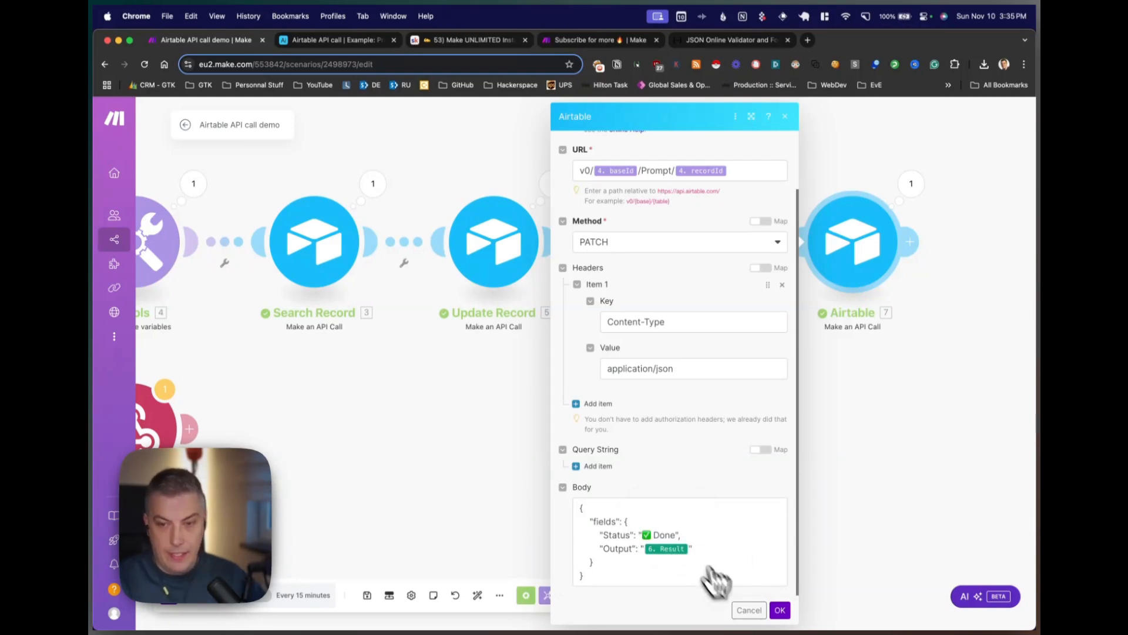
pyautogui.click(780, 610)
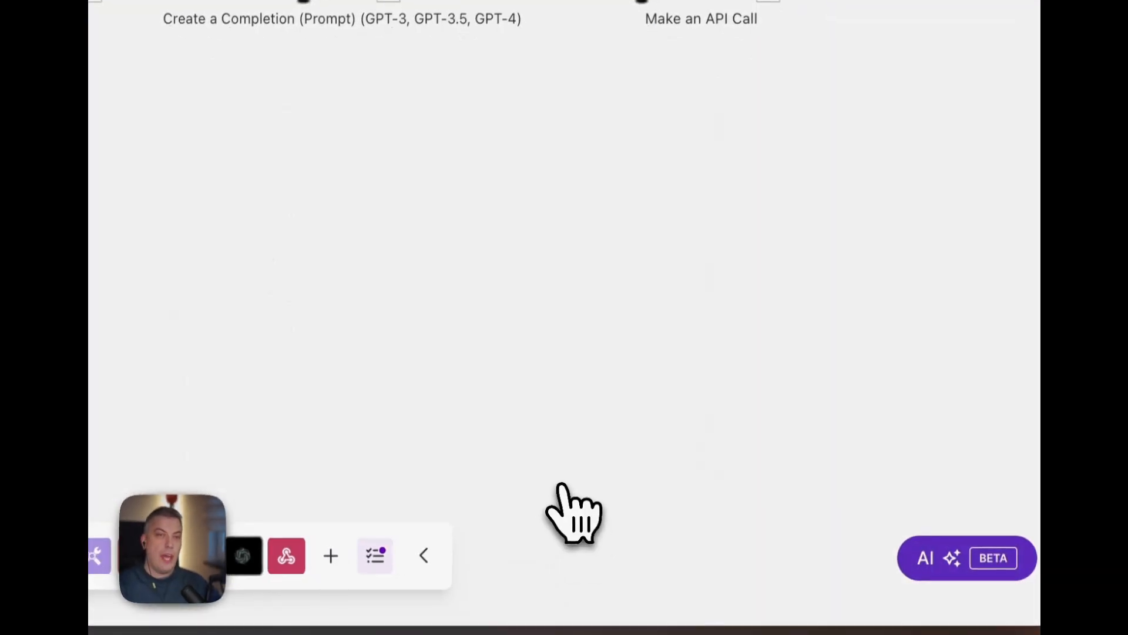